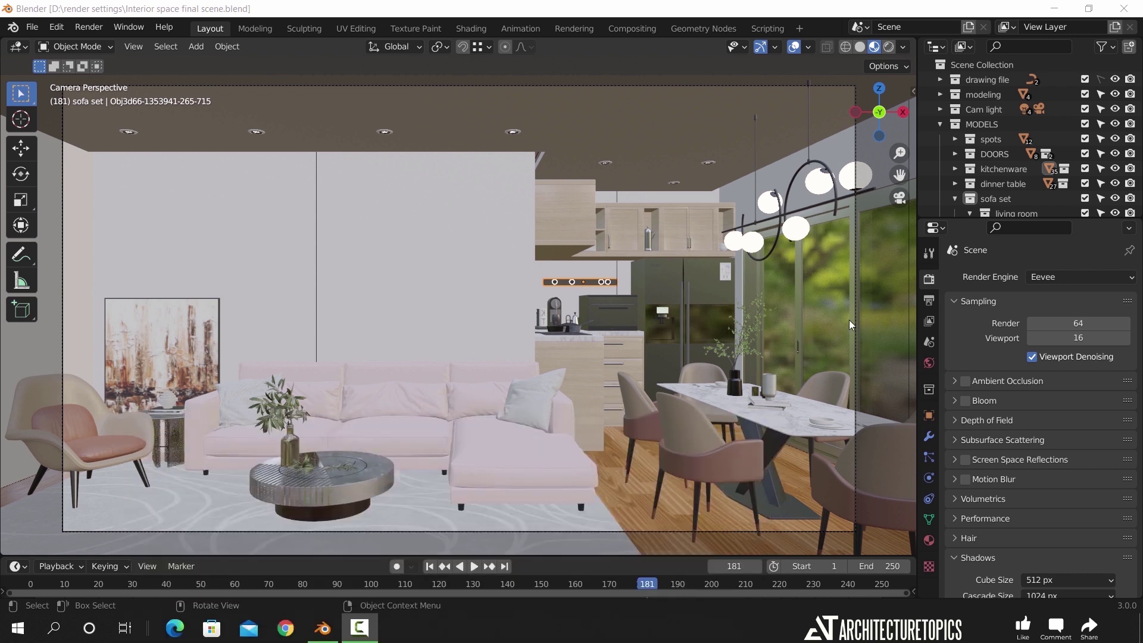
Set the render engine to Cycles with GPU Compute as the render device
{"action": "left_click", "coordinate": [1064, 278]}
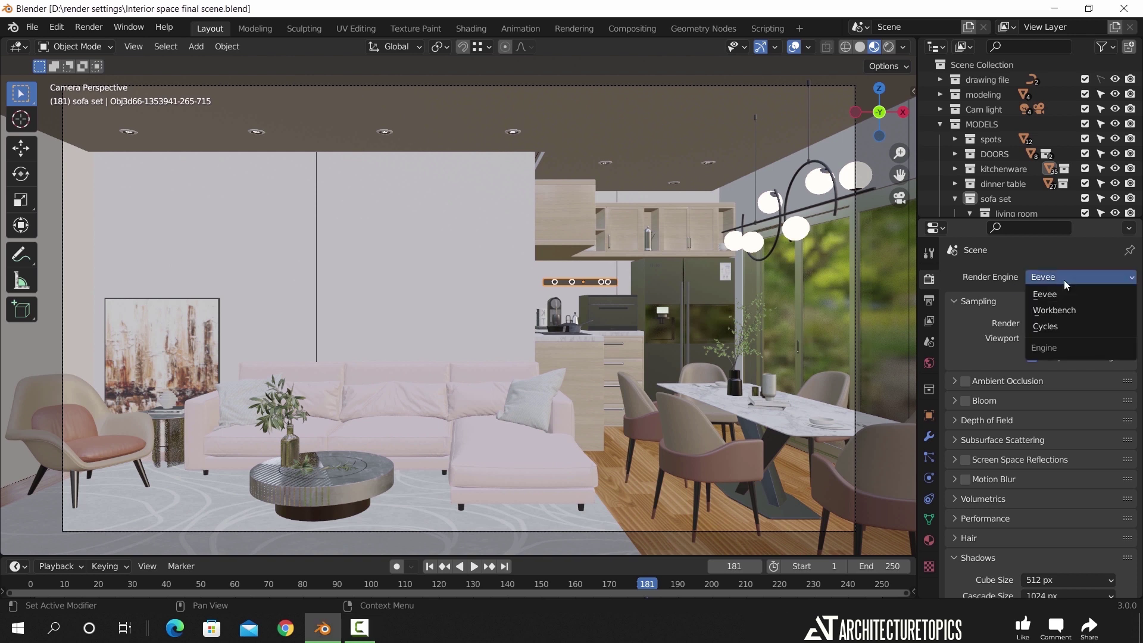
{"action": "left_click", "coordinate": [1065, 327]}
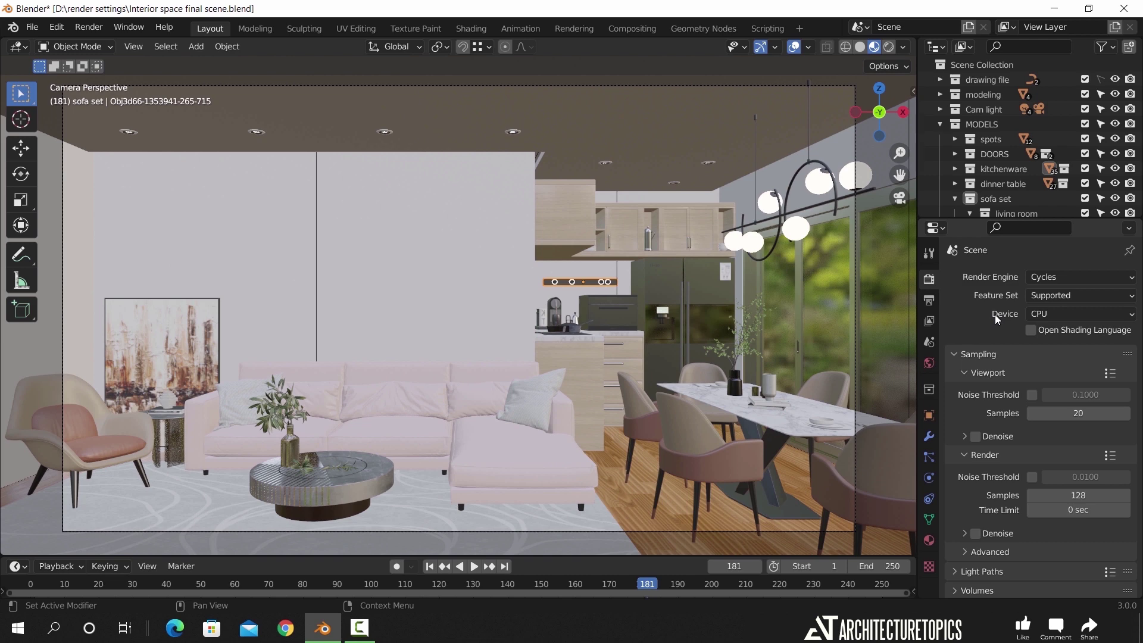
{"action": "left_click", "coordinate": [1069, 313]}
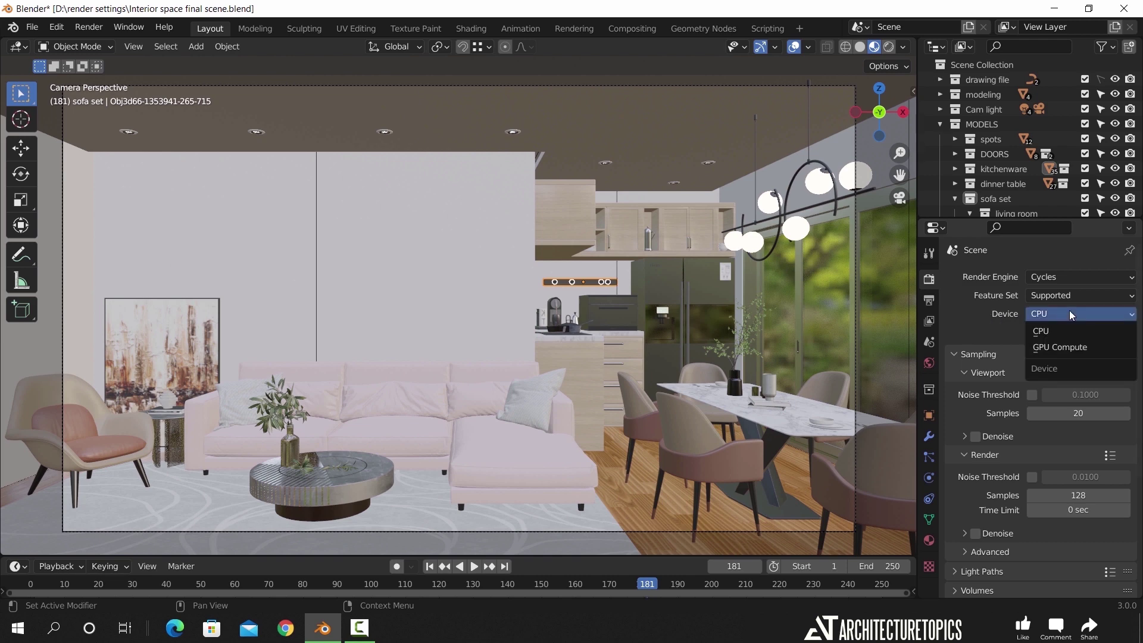
{"action": "left_click", "coordinate": [1084, 348]}
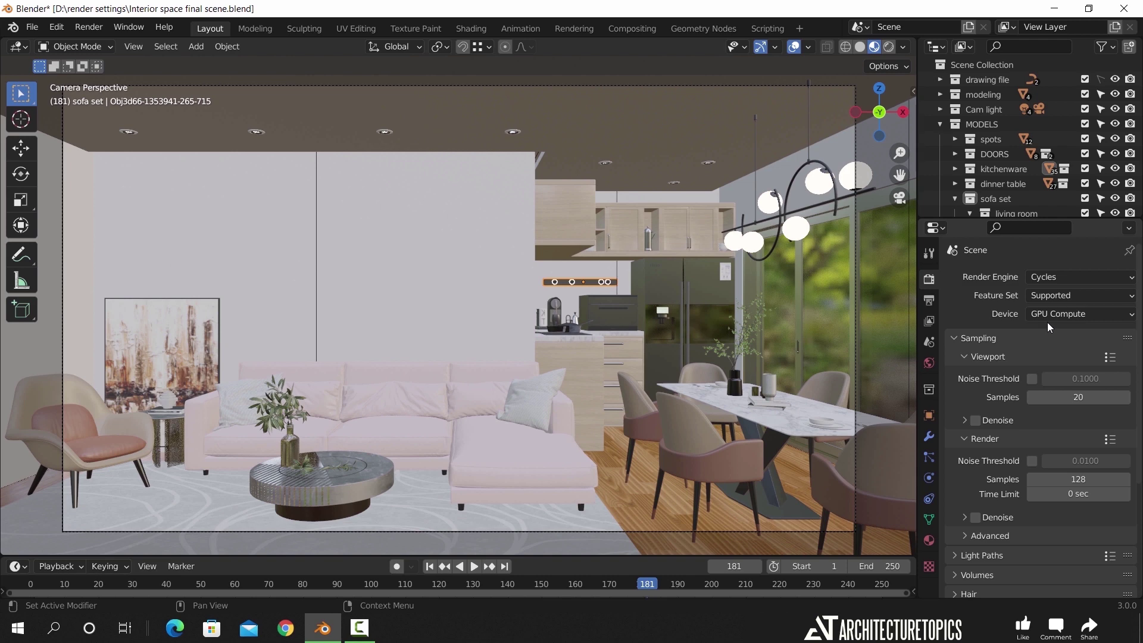
{"action": "left_click", "coordinate": [56, 27]}
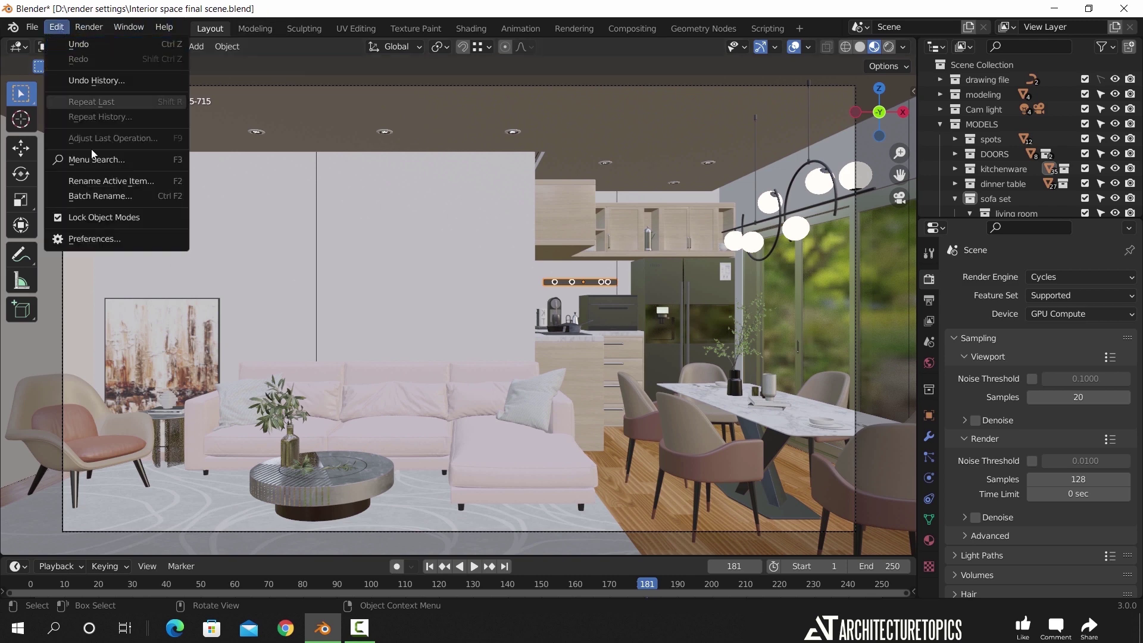
{"action": "left_click", "coordinate": [112, 239]}
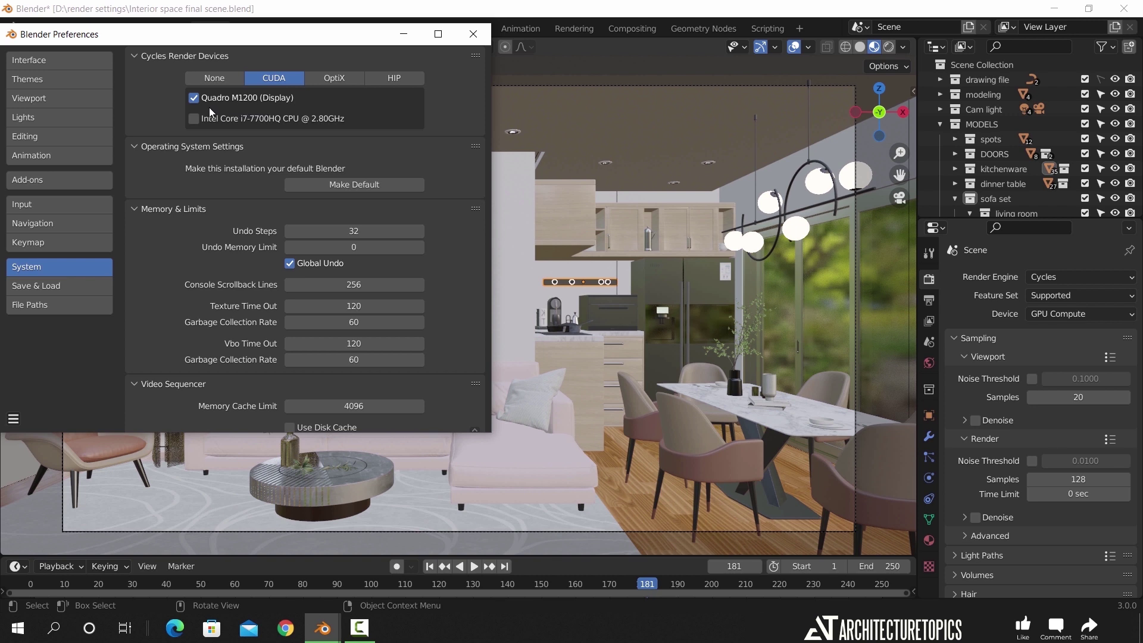
{"action": "left_click", "coordinate": [474, 34]}
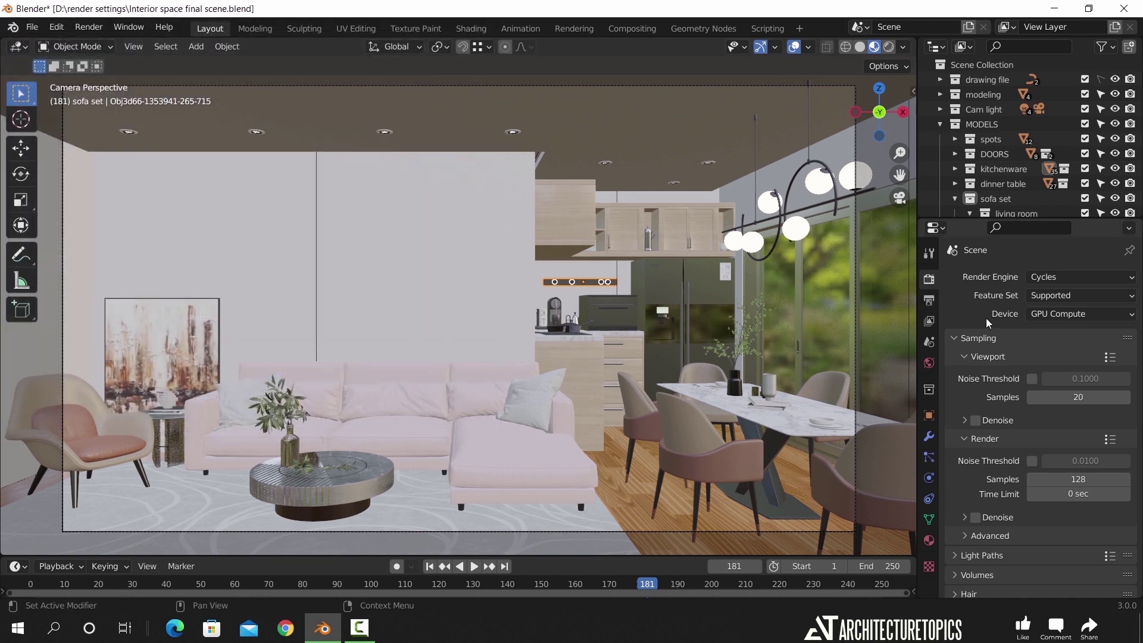
Collapse Viewport sampling and set render samples to 200, after briefly trying 800
{"action": "scroll", "coordinate": [983, 318], "scroll_direction": "down", "scroll_amount": 2}
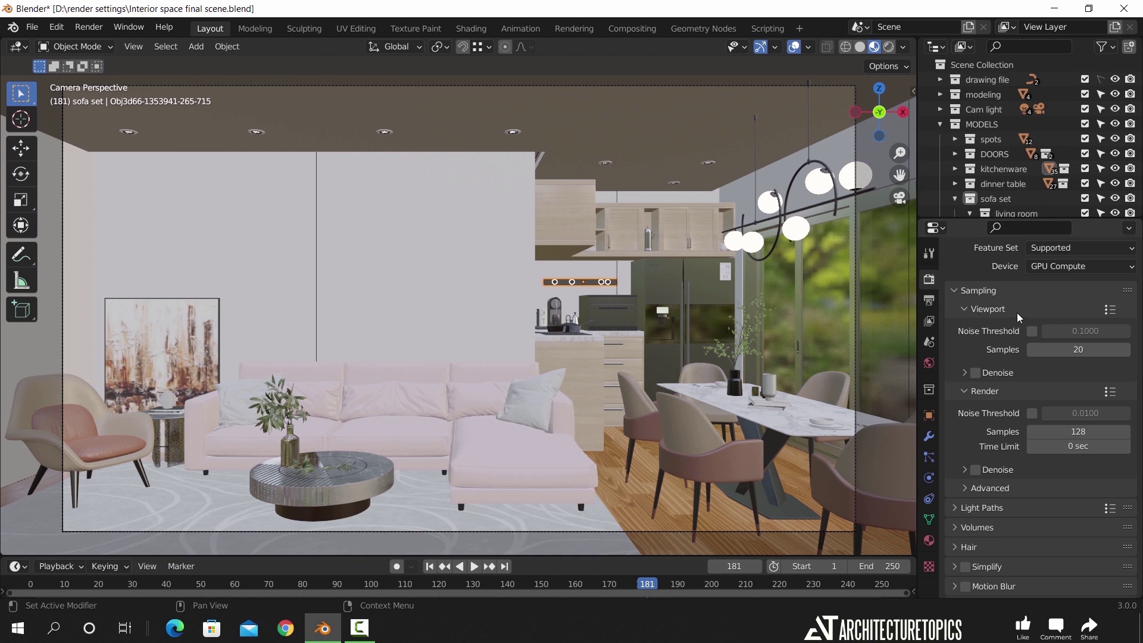
{"action": "left_click", "coordinate": [963, 311]}
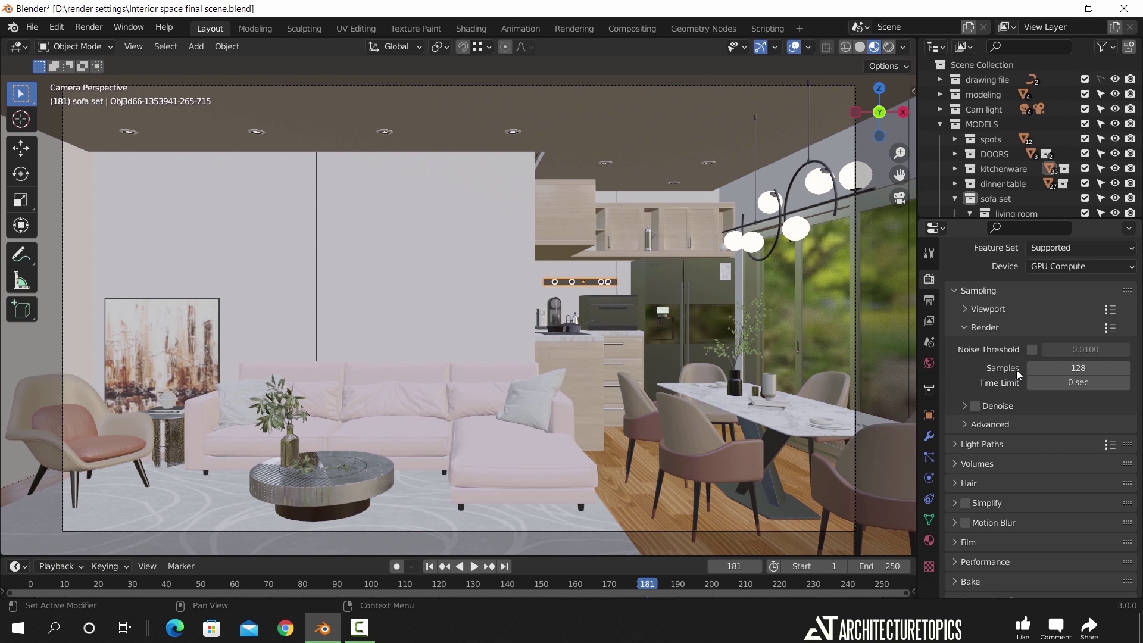
{"action": "left_click", "coordinate": [1106, 369]}
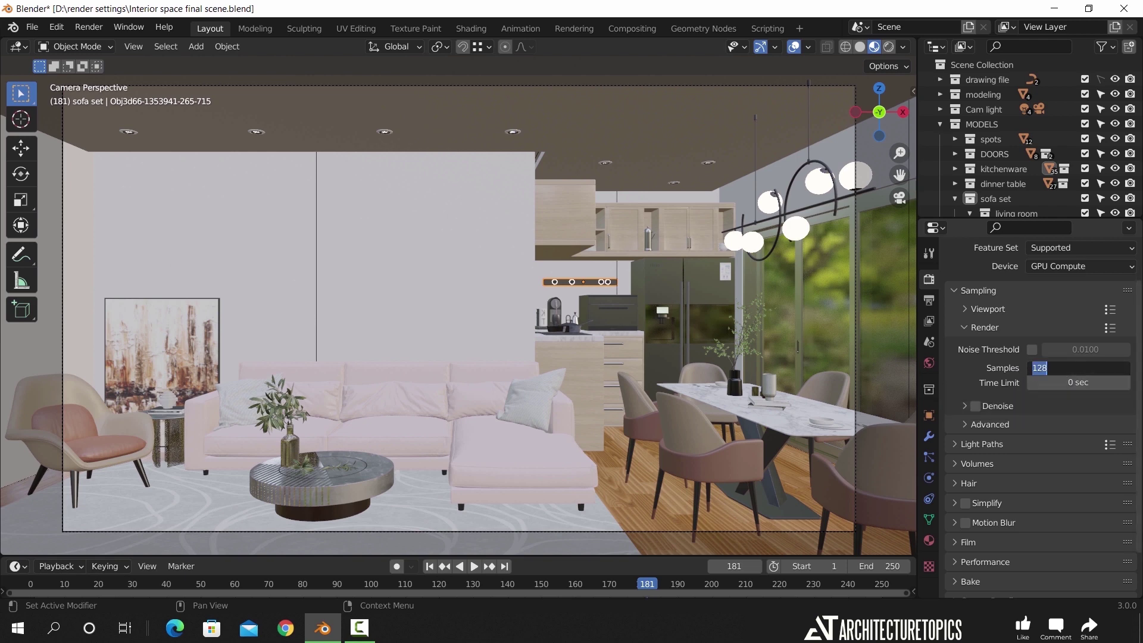
{"action": "type", "text": "200"}
{"action": "key", "text": "Return"}
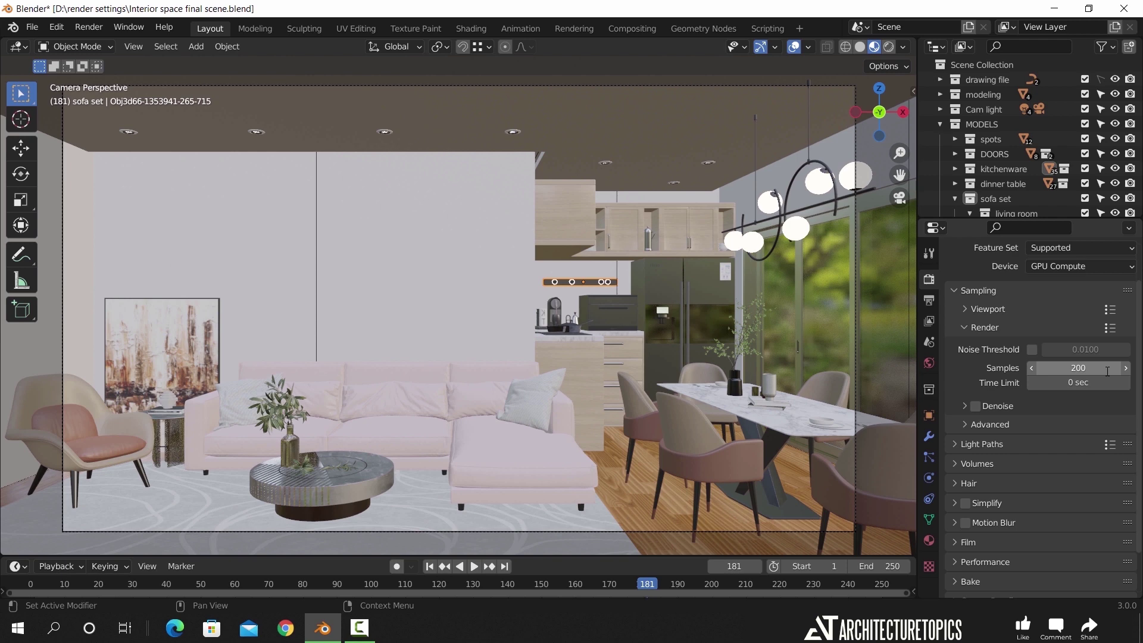
{"action": "left_click", "coordinate": [1108, 372]}
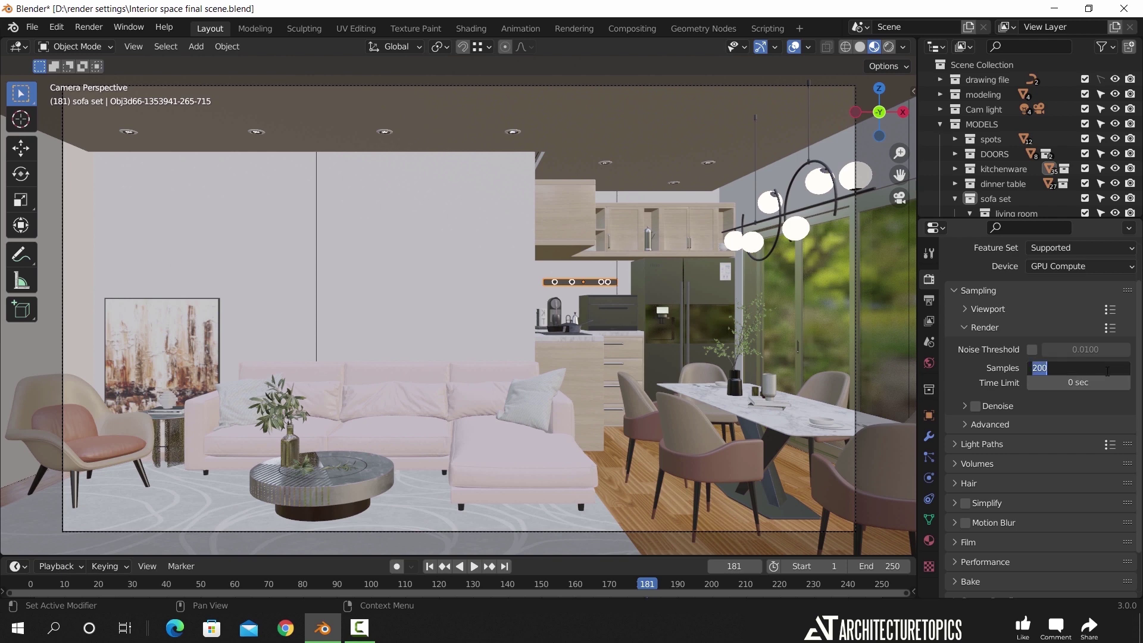
{"action": "type", "text": "800"}
{"action": "key", "text": "Return"}
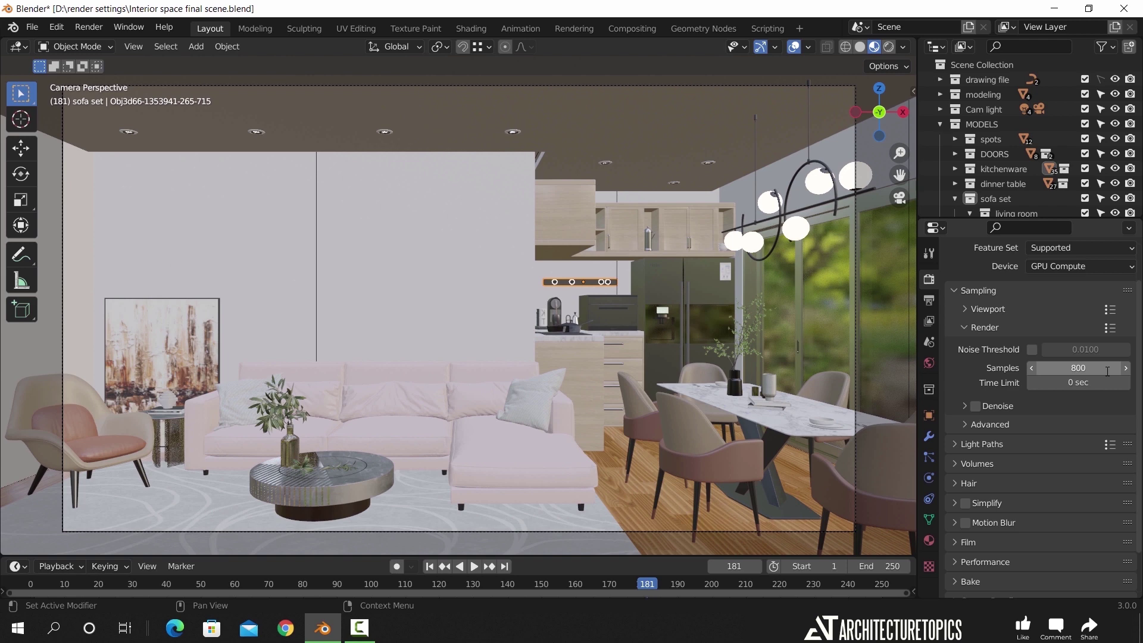
{"action": "left_click", "coordinate": [1108, 372]}
{"action": "type", "text": "200"}
{"action": "key", "text": "Return"}
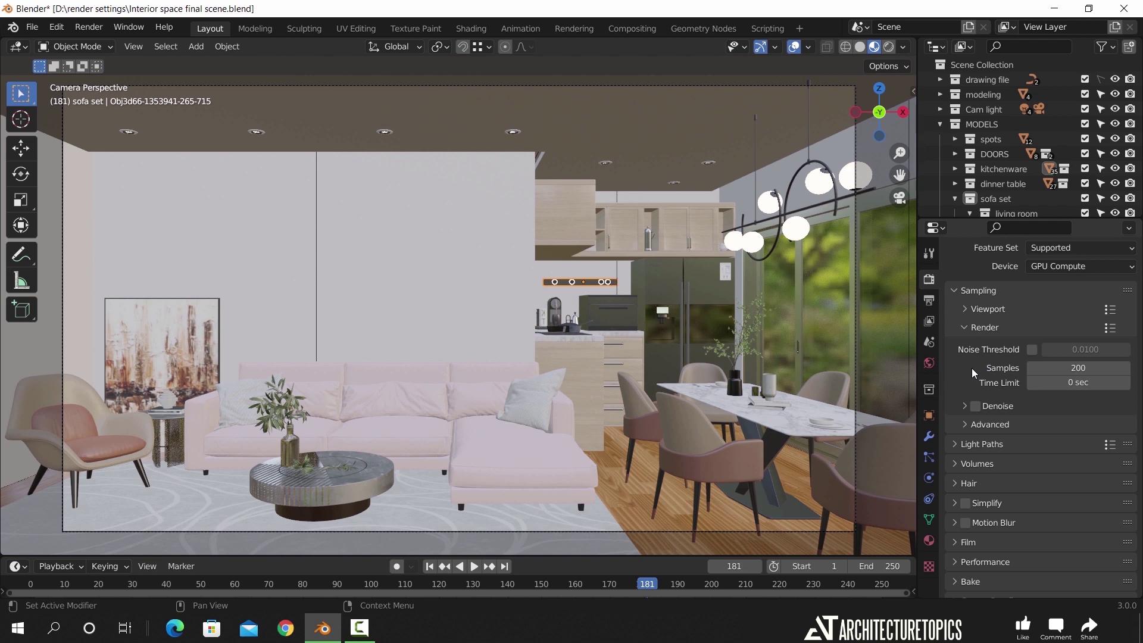
Enable the 0.0100 Noise Threshold for adaptive render sampling
{"action": "left_click", "coordinate": [1033, 350]}
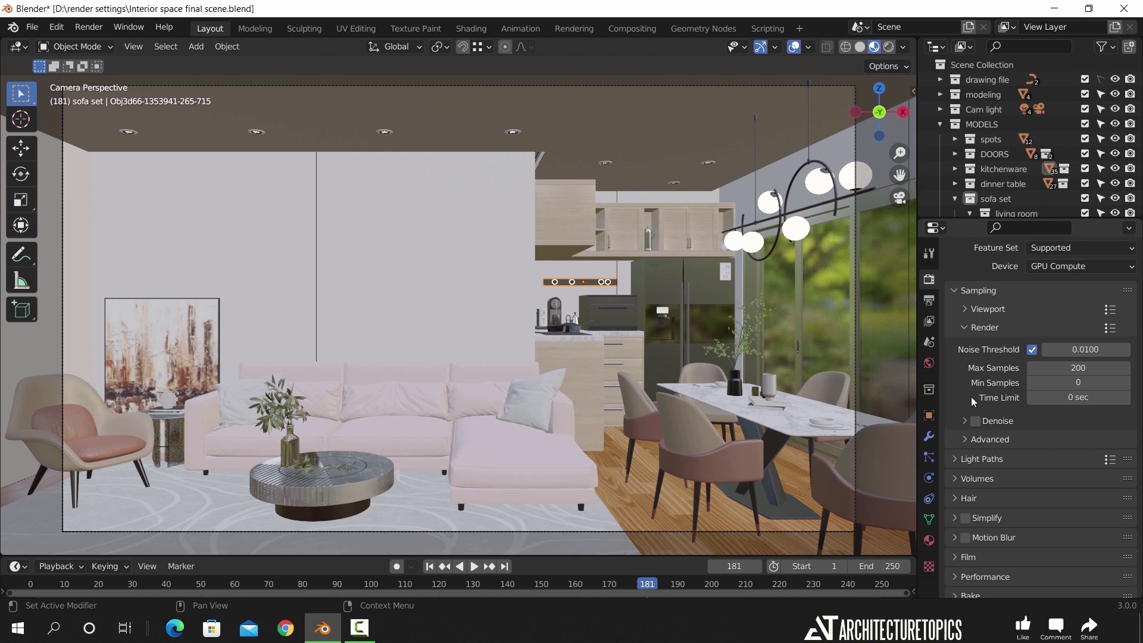
Enable render Denoise with the OptiX denoiser and expand the Advanced sampling settings
{"action": "left_click", "coordinate": [963, 422]}
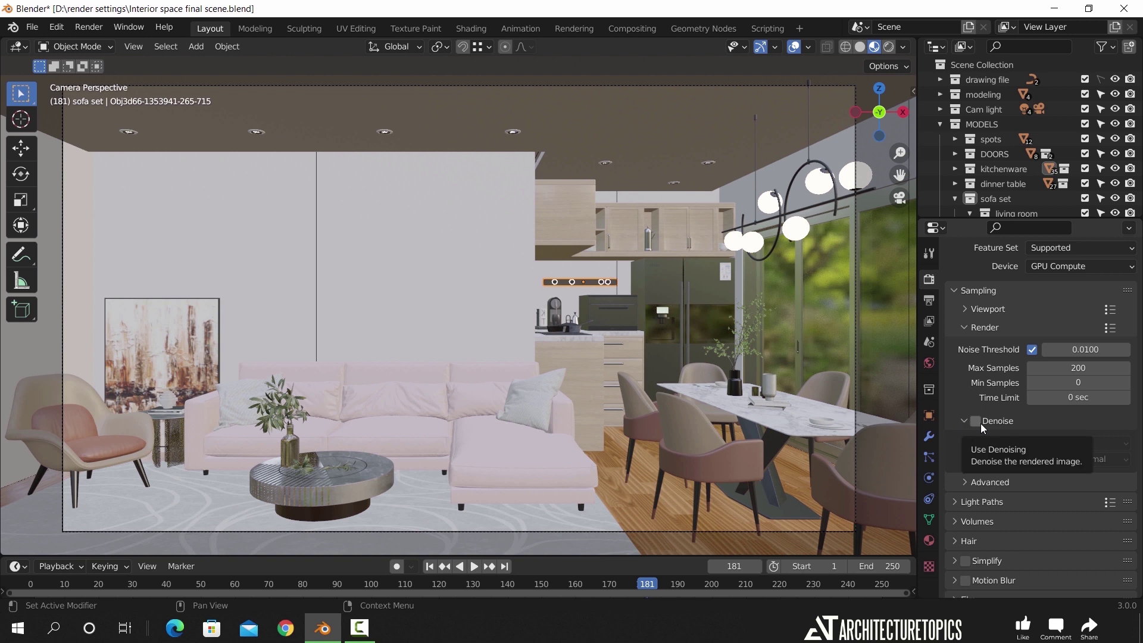
{"action": "left_click", "coordinate": [980, 422]}
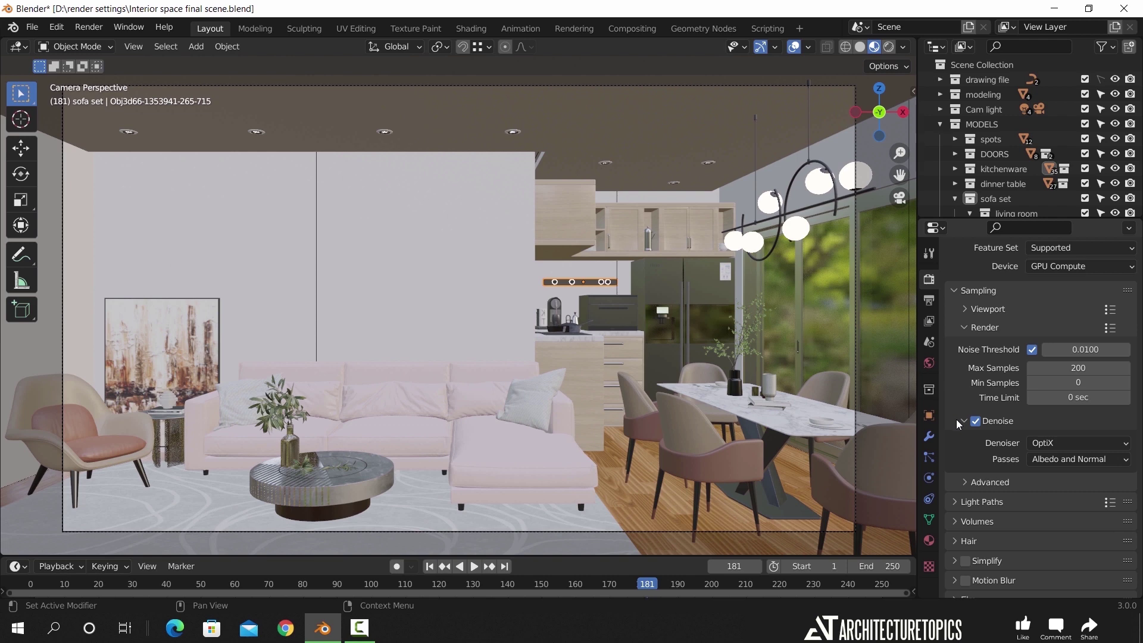
{"action": "left_click", "coordinate": [1093, 443]}
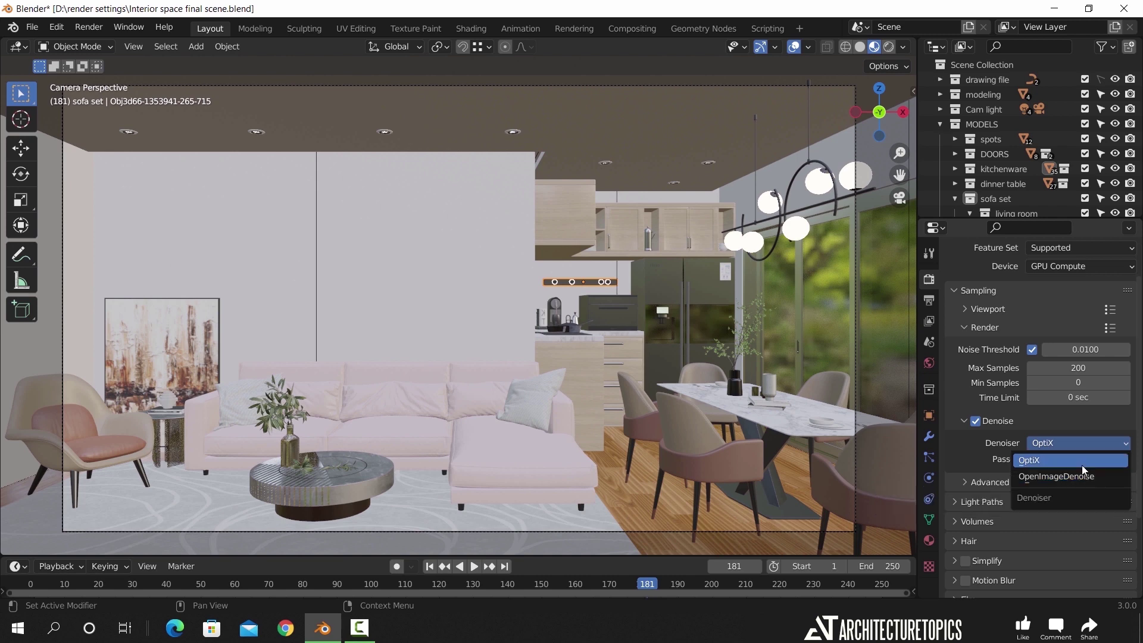
{"action": "left_click", "coordinate": [1021, 441]}
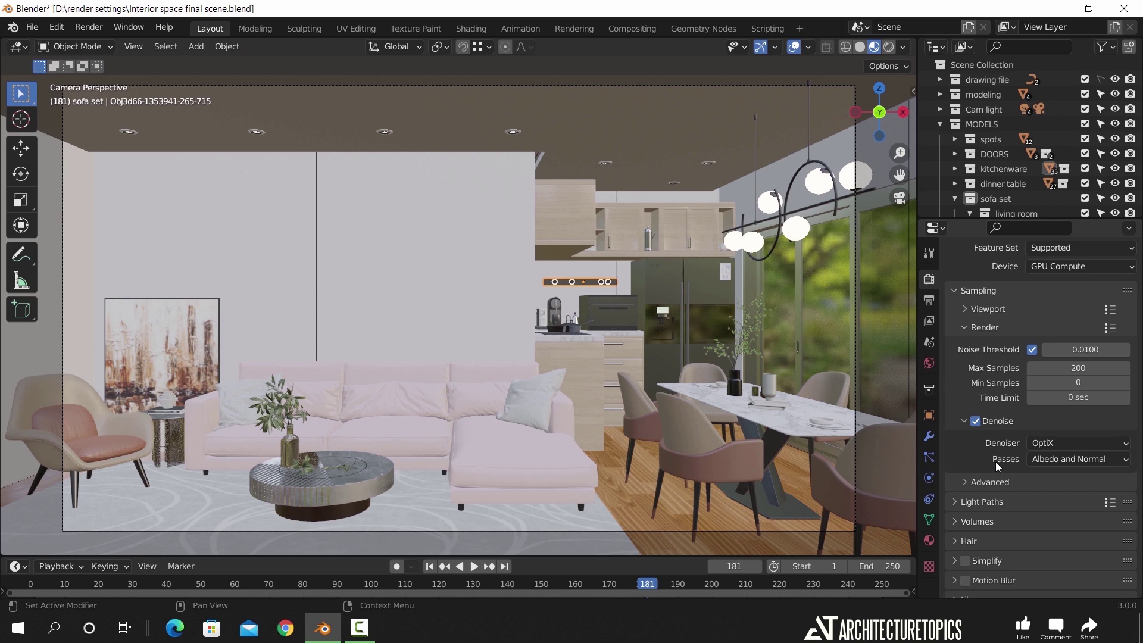
{"action": "left_click", "coordinate": [969, 480]}
{"action": "scroll", "coordinate": [972, 438], "scroll_direction": "down", "scroll_amount": 4}
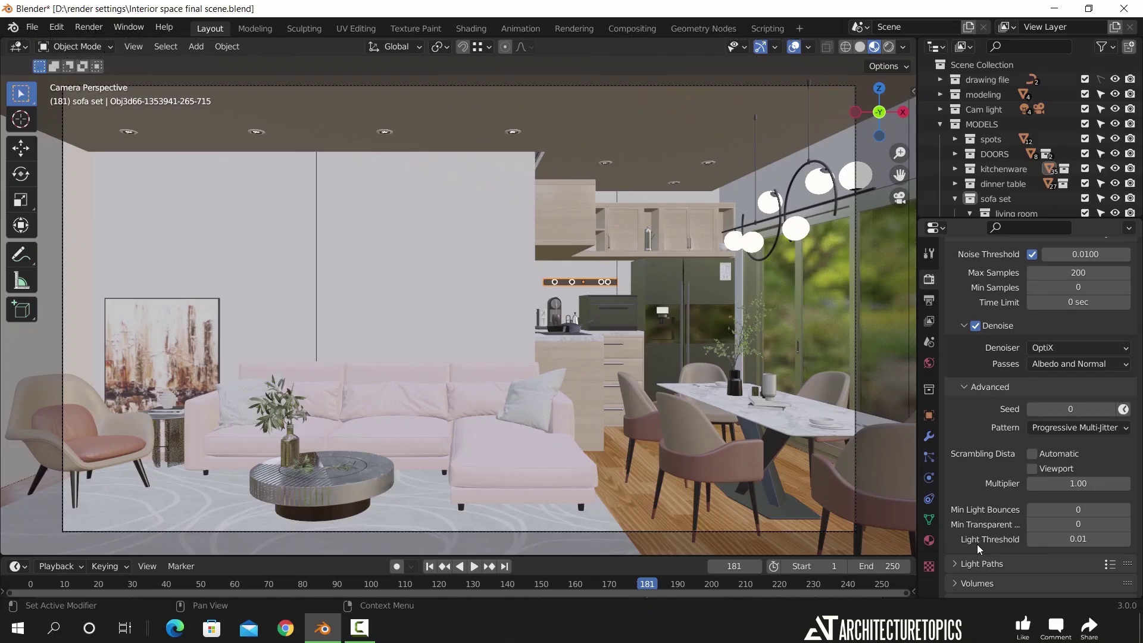
{"action": "left_click", "coordinate": [964, 388]}
Expand Light Paths and change Max Bounces Diffuse to 8, then back to 4
{"action": "left_click", "coordinate": [956, 407]}
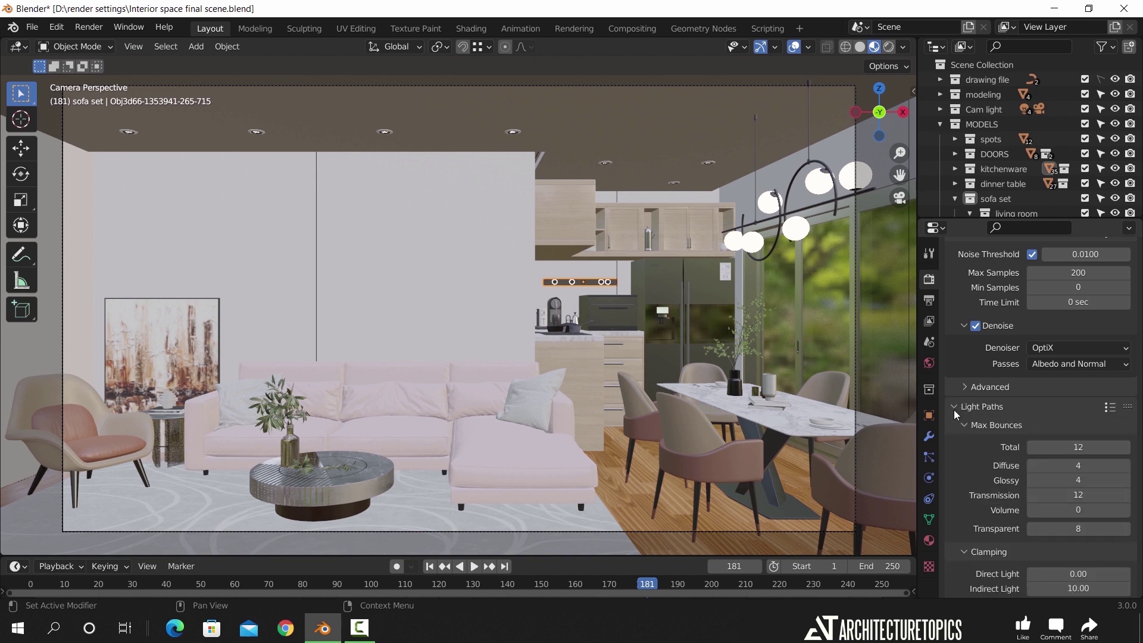
{"action": "scroll", "coordinate": [963, 444], "scroll_direction": "down", "scroll_amount": 2}
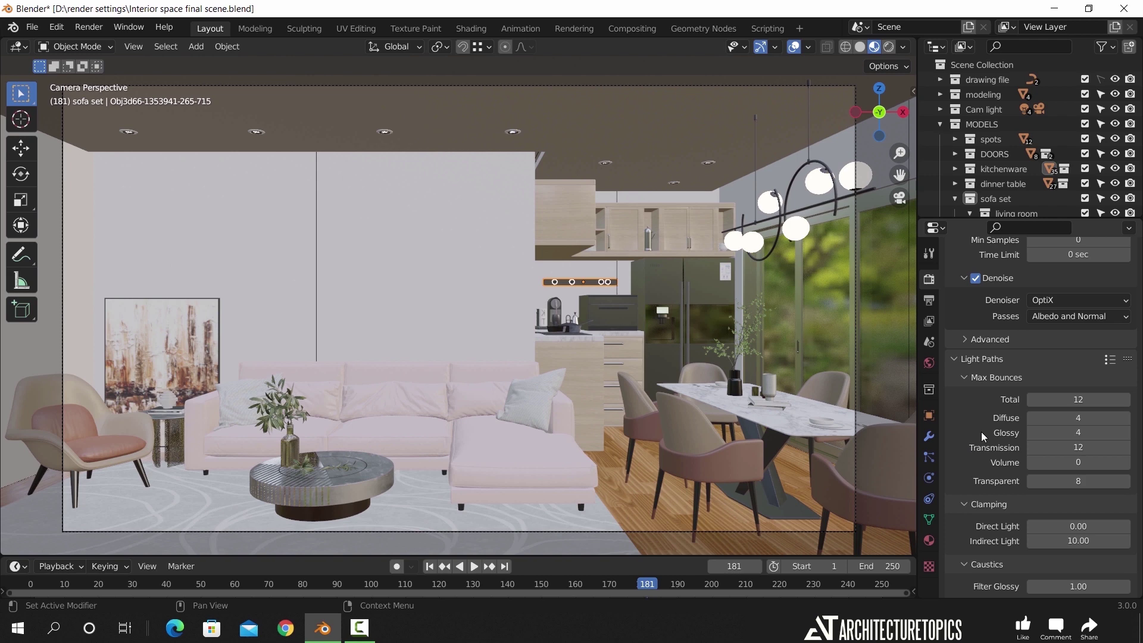
{"action": "left_click", "coordinate": [1085, 424]}
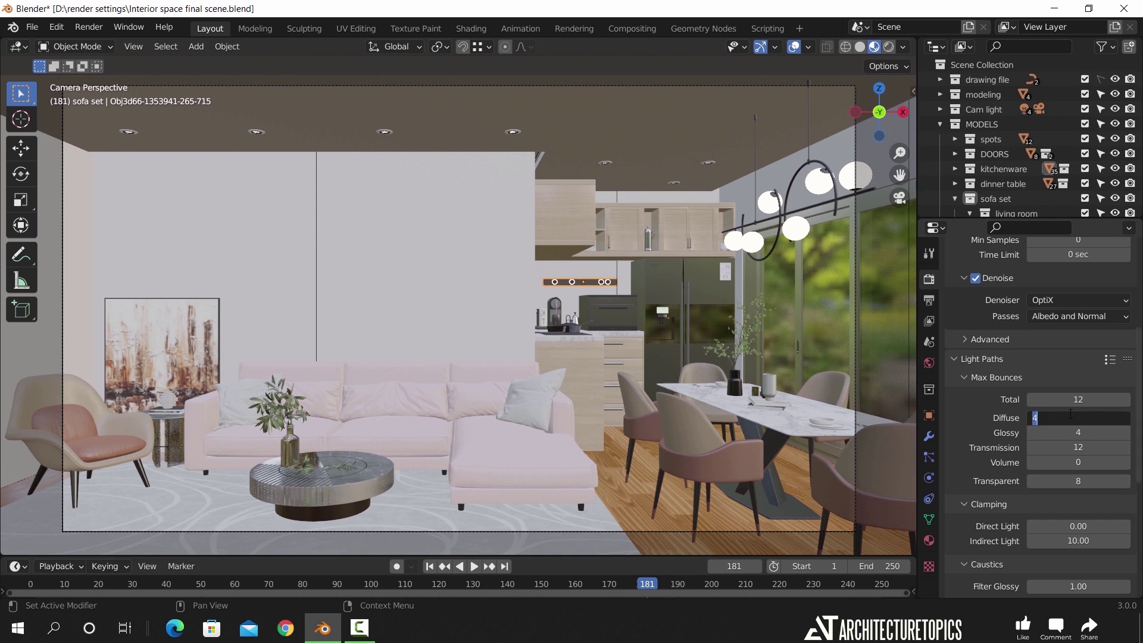
{"action": "type", "text": "8"}
{"action": "key", "text": "Return"}
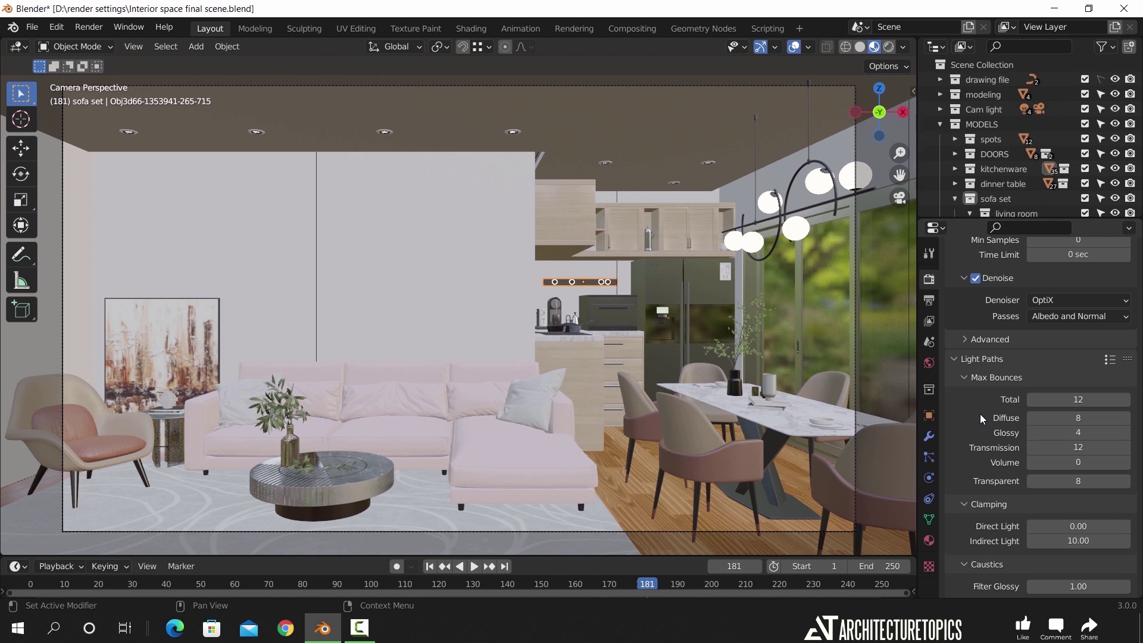
{"action": "left_click", "coordinate": [1078, 418]}
{"action": "type", "text": "4"}
{"action": "key", "text": "Return"}
Scroll past the caustics options and expand the Fast GI Approximation subpanel
{"action": "scroll", "coordinate": [977, 419], "scroll_direction": "down", "scroll_amount": 3}
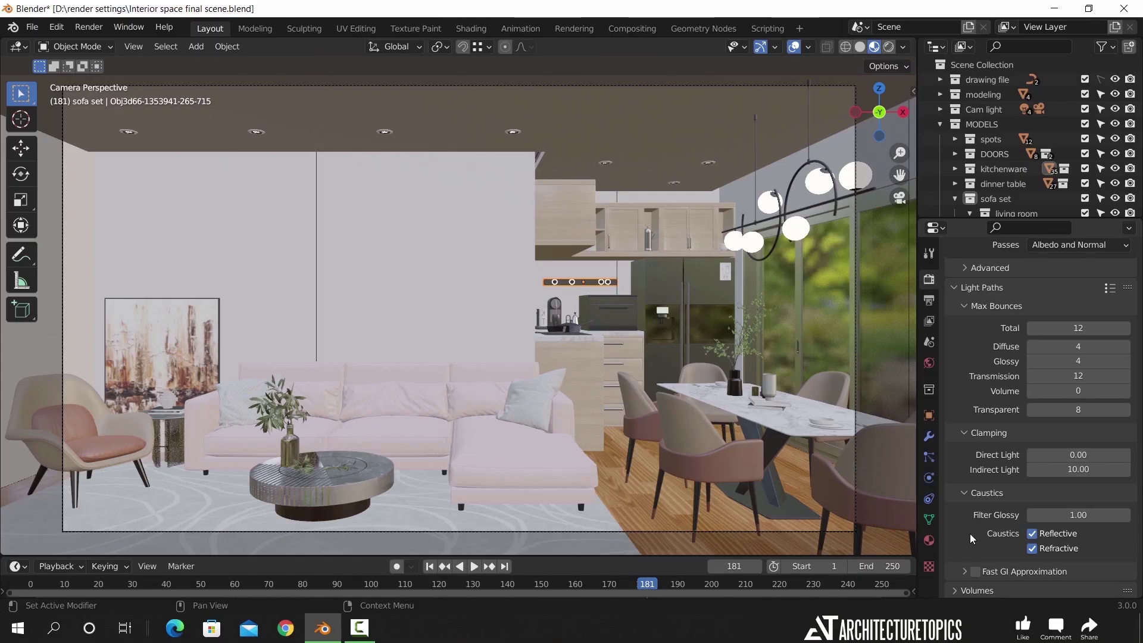
{"action": "scroll", "coordinate": [970, 533], "scroll_direction": "down", "scroll_amount": 4}
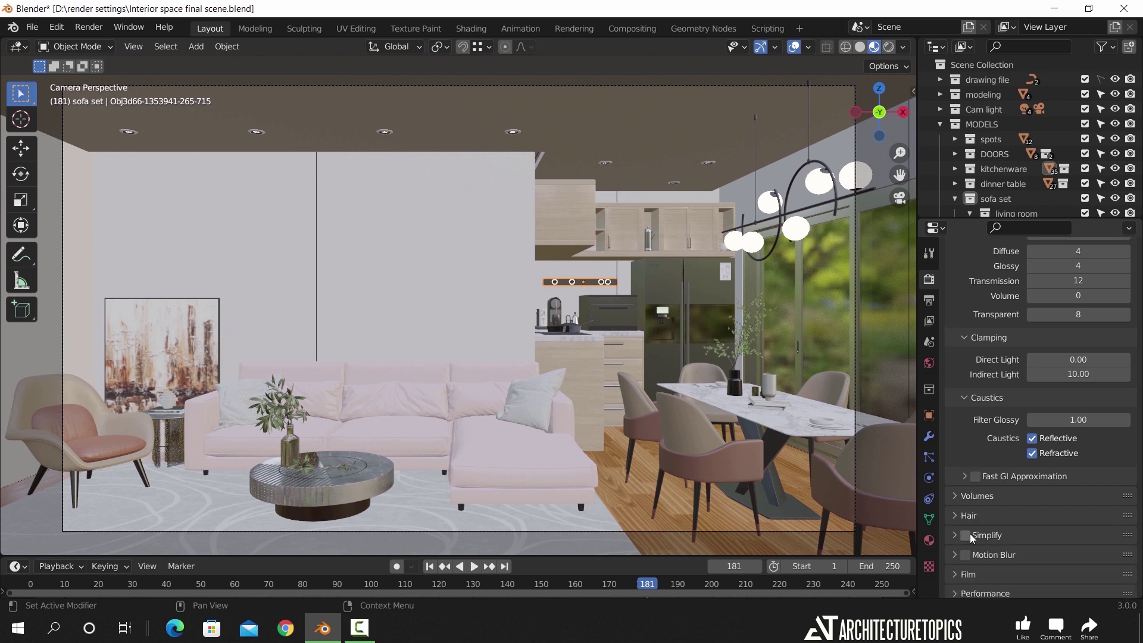
{"action": "left_click", "coordinate": [964, 478]}
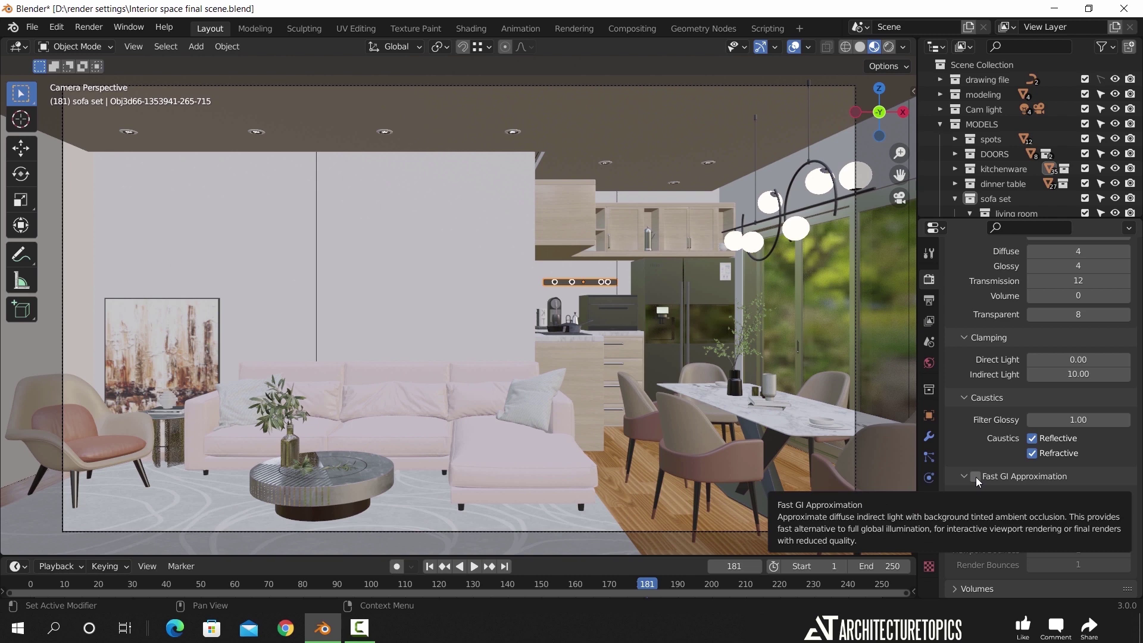
Enable Fast GI Approximation, render a test image of the living room, then close it
{"action": "left_click", "coordinate": [976, 477]}
{"action": "left_click", "coordinate": [86, 29]}
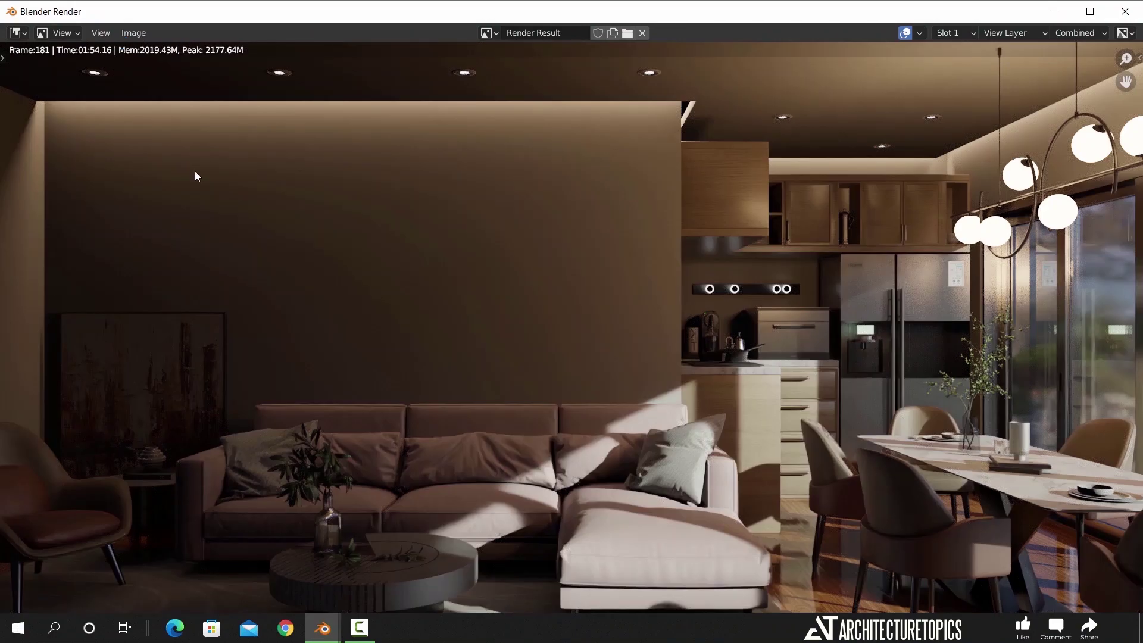
{"action": "left_click", "coordinate": [1124, 11]}
Turn off and collapse the Fast GI Approximation settings
{"action": "left_click", "coordinate": [976, 476]}
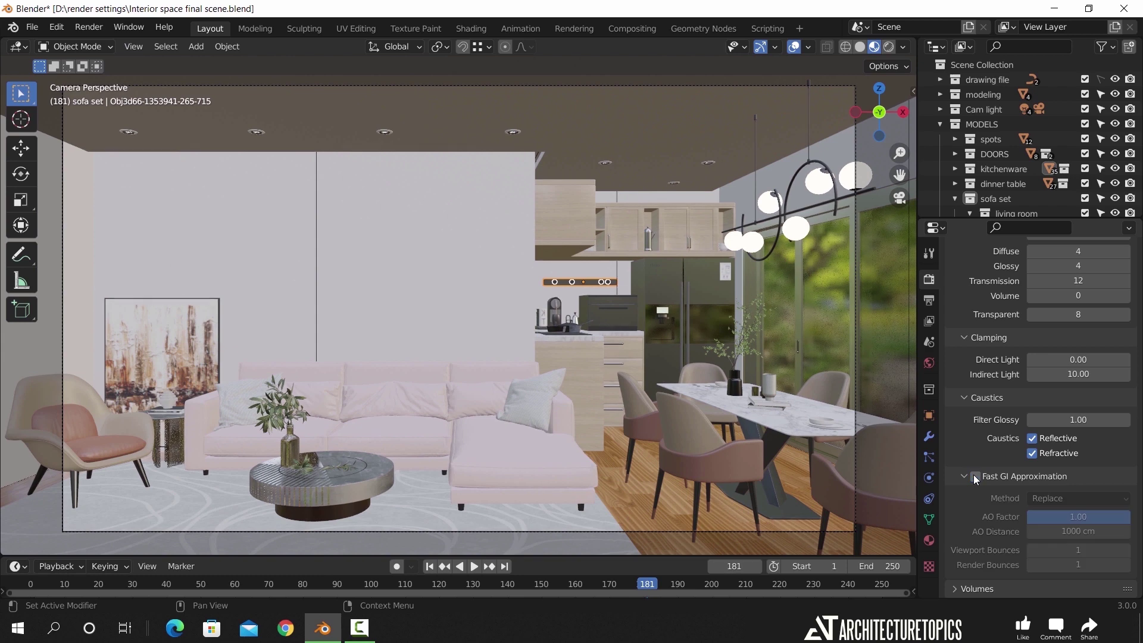
{"action": "left_click", "coordinate": [968, 476]}
{"action": "scroll", "coordinate": [958, 470], "scroll_direction": "down", "scroll_amount": 4}
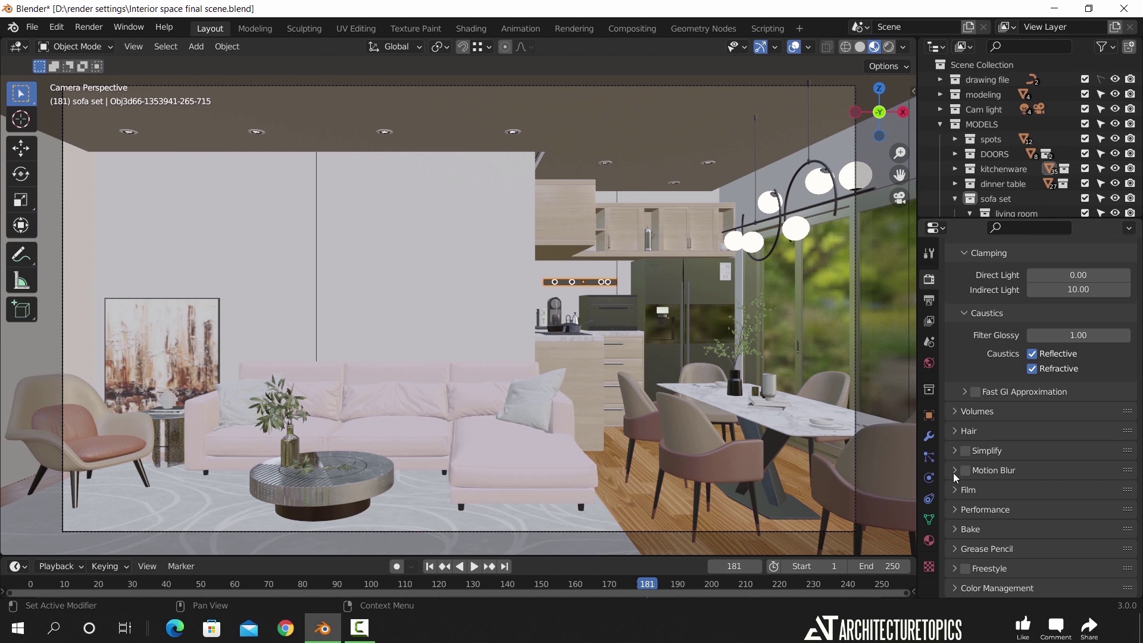
Enable Use Tiling under Performance > Memory with a tile size of 64
{"action": "left_click", "coordinate": [955, 508]}
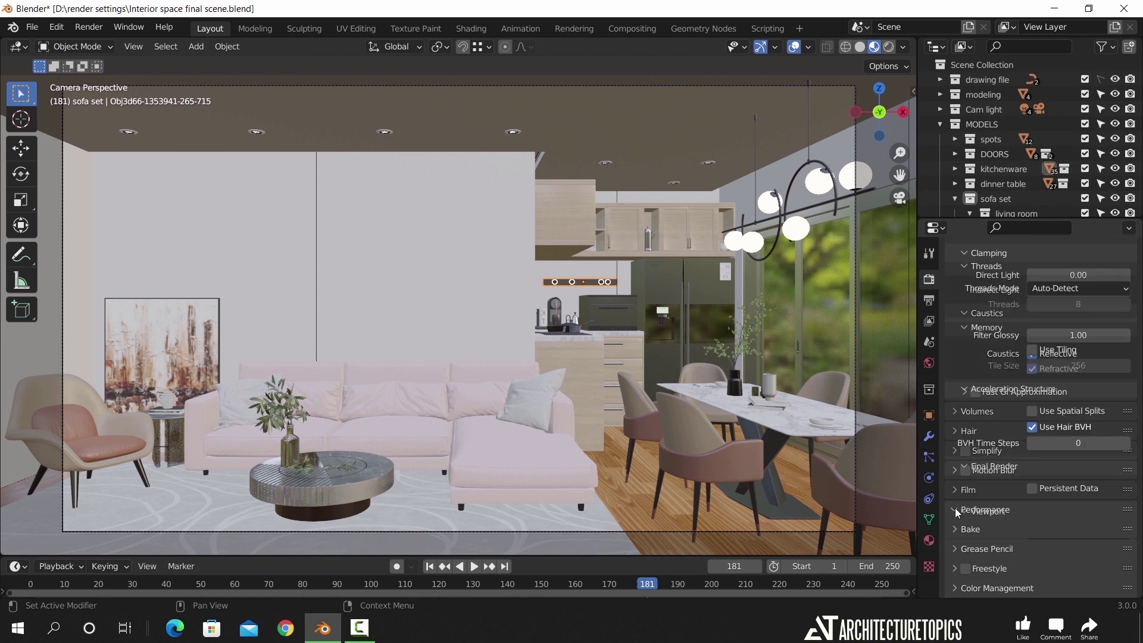
{"action": "scroll", "coordinate": [955, 509], "scroll_direction": "down", "scroll_amount": 5}
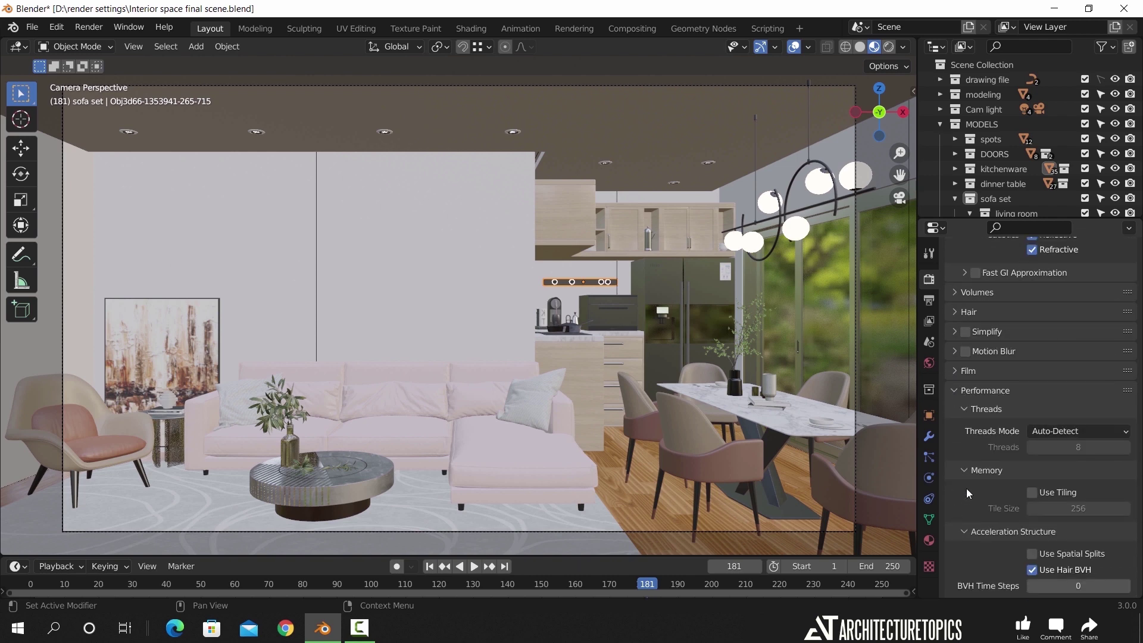
{"action": "scroll", "coordinate": [966, 488], "scroll_direction": "down", "scroll_amount": 3}
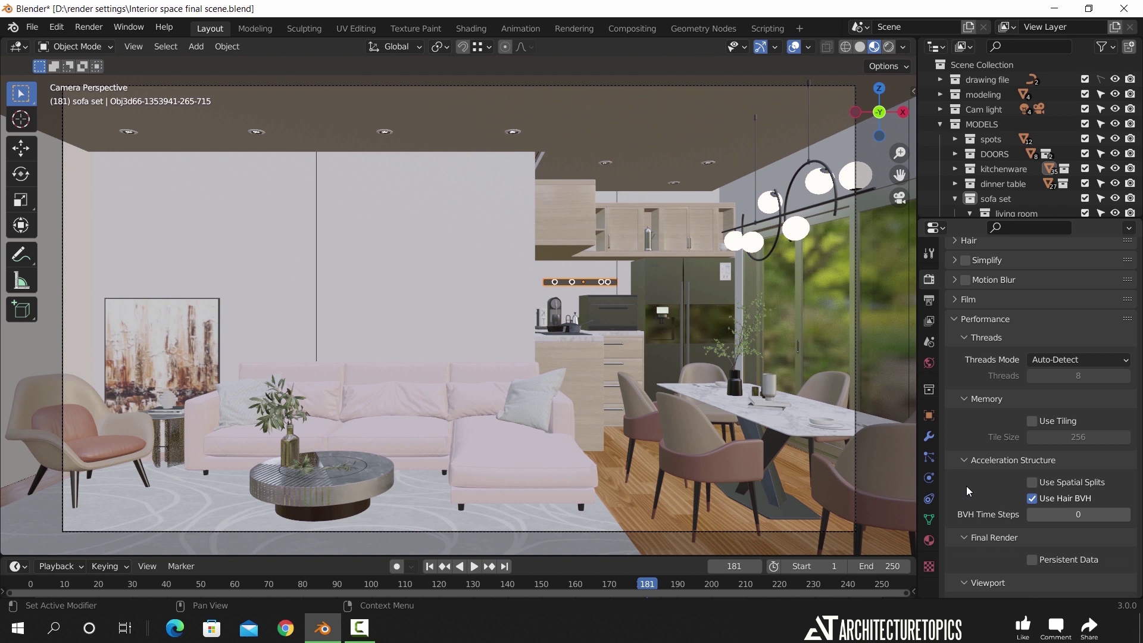
{"action": "left_click", "coordinate": [1032, 421]}
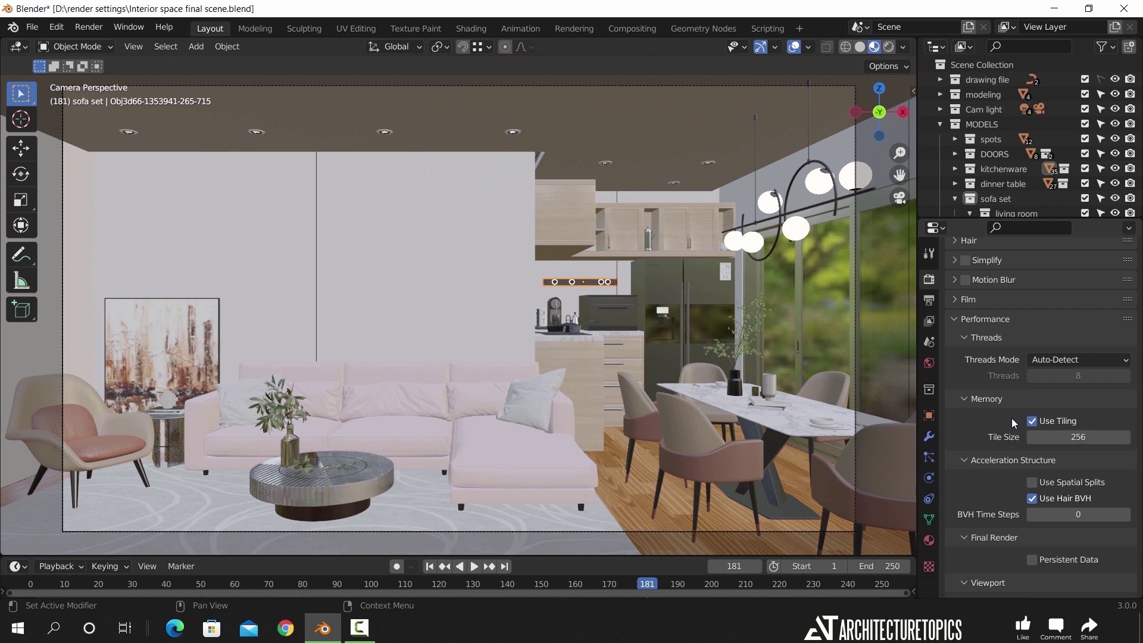
{"action": "left_click", "coordinate": [1066, 437]}
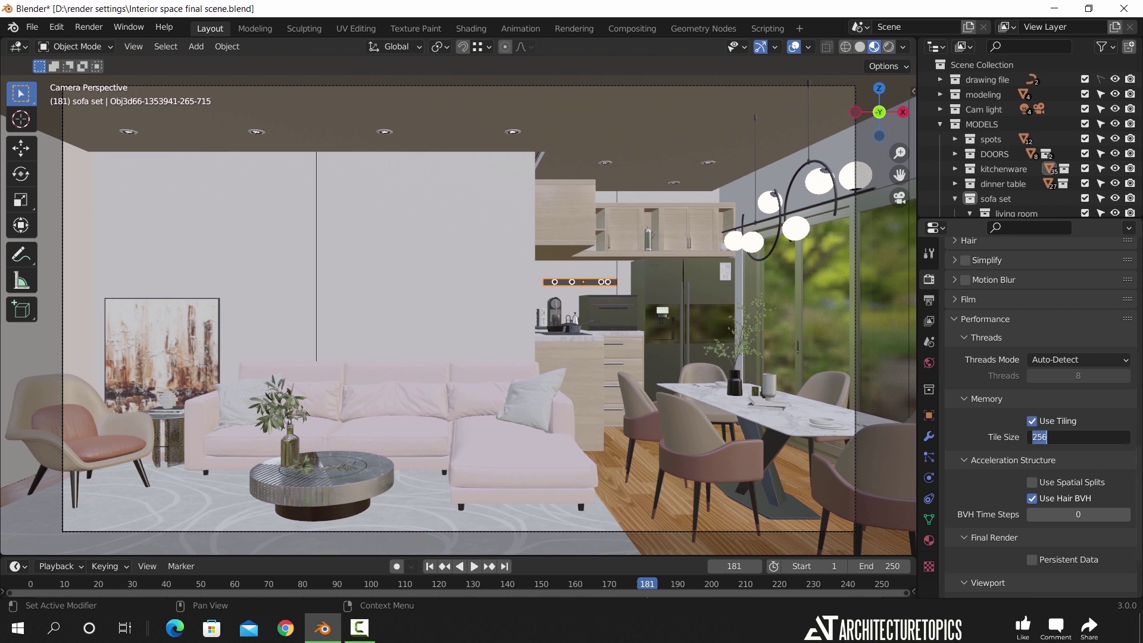
{"action": "type", "text": "64"}
{"action": "key", "text": "Return"}
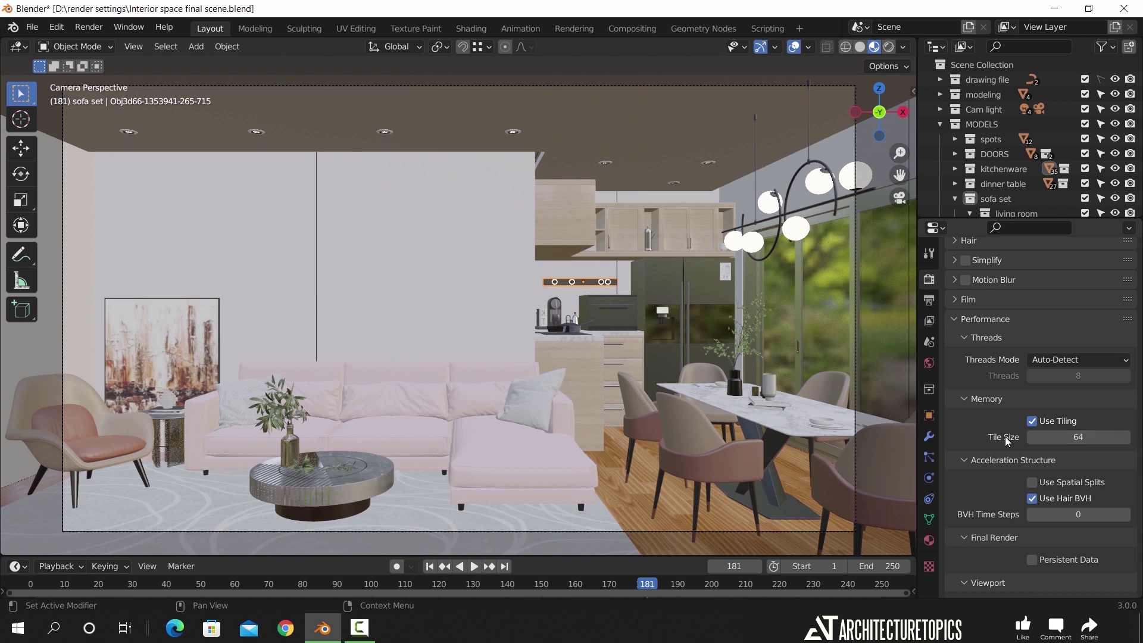
{"action": "left_click", "coordinate": [89, 27]}
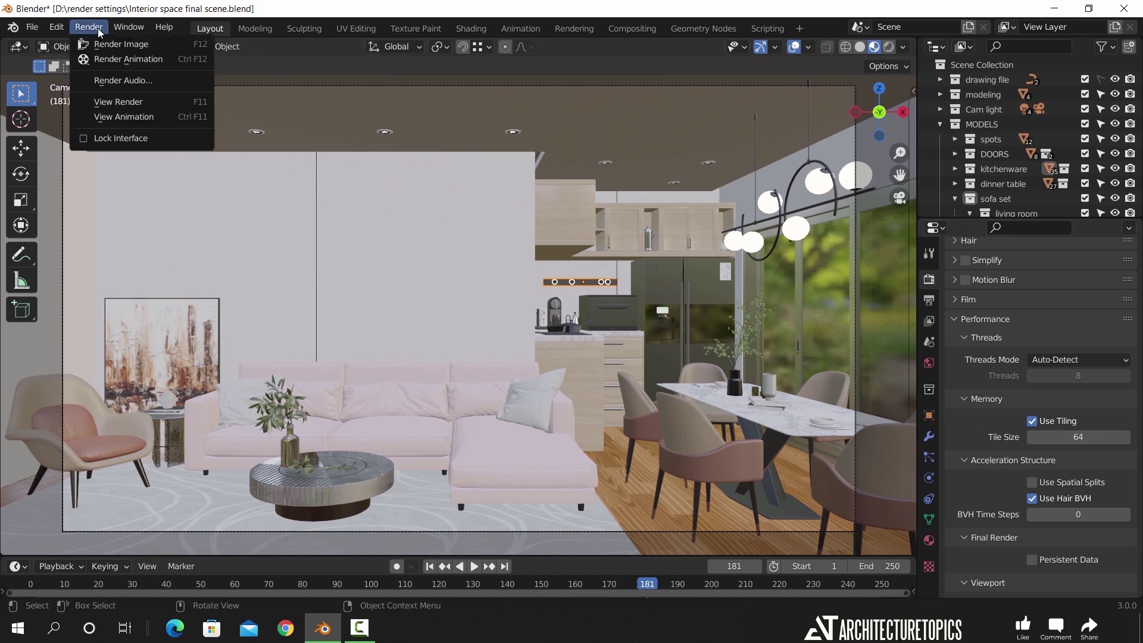
Render the camera view as an image with 64-pixel tiles, then close the render window
{"action": "left_click", "coordinate": [162, 42]}
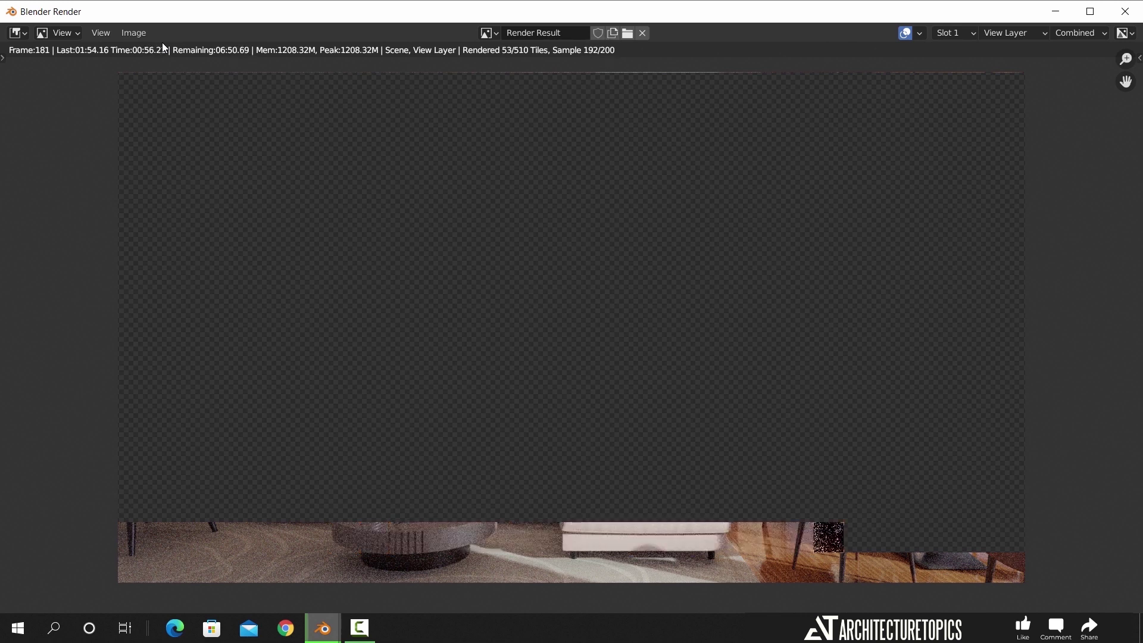
{"action": "left_click", "coordinate": [1125, 11]}
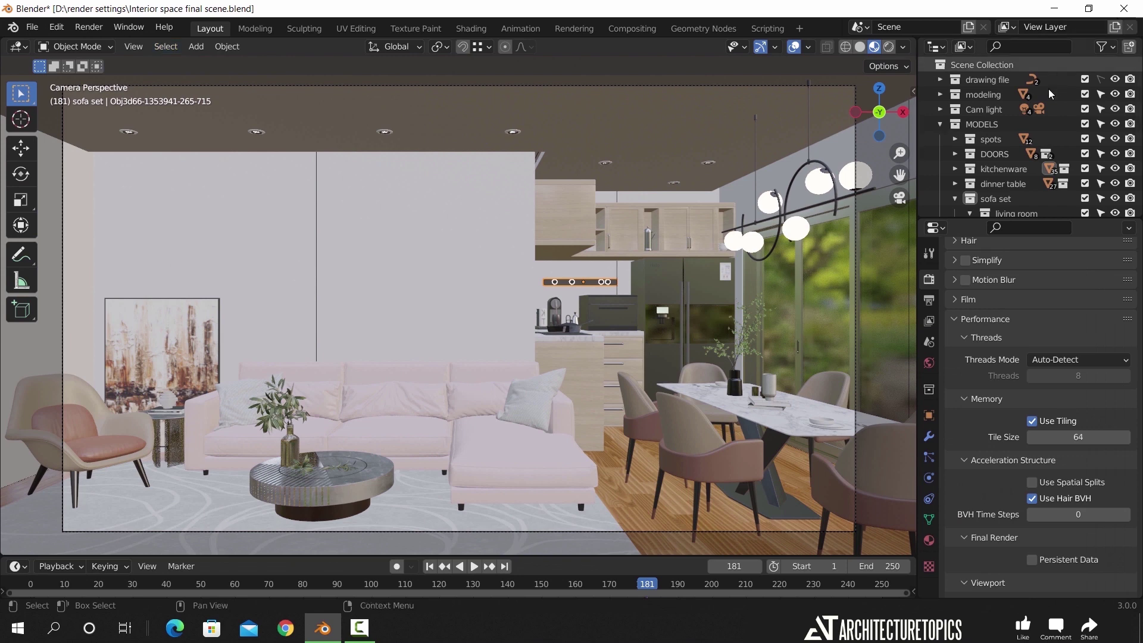
Expand Color Management and review the Look options beside sRGB and Filmic
{"action": "scroll", "coordinate": [971, 366], "scroll_direction": "down", "scroll_amount": 4}
{"action": "scroll", "coordinate": [972, 367], "scroll_direction": "down", "scroll_amount": 1}
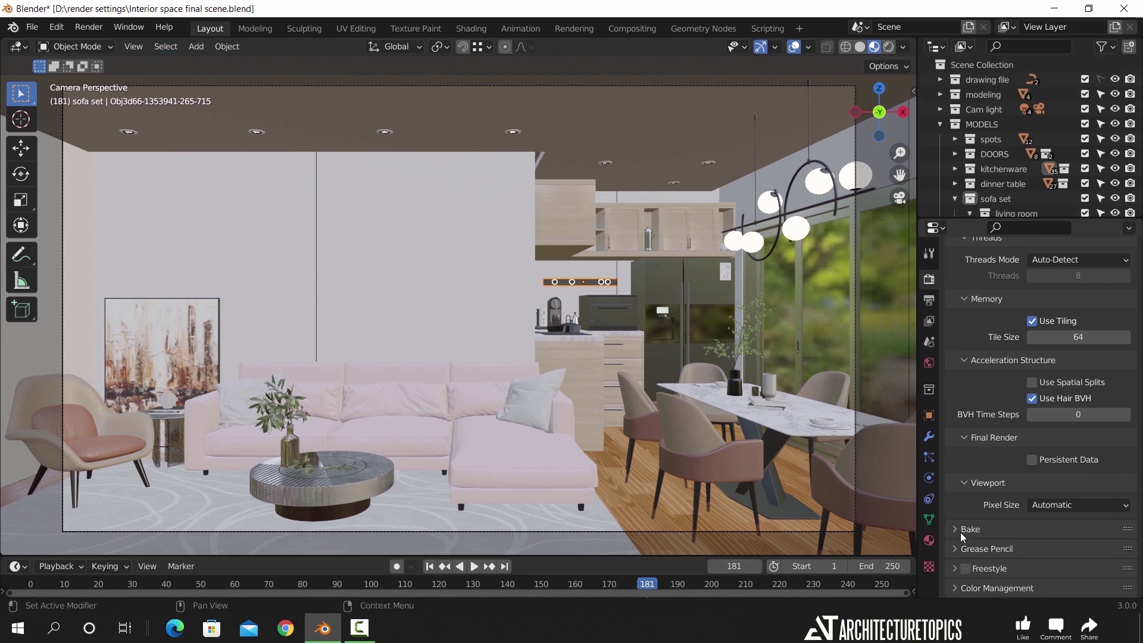
{"action": "left_click", "coordinate": [959, 588]}
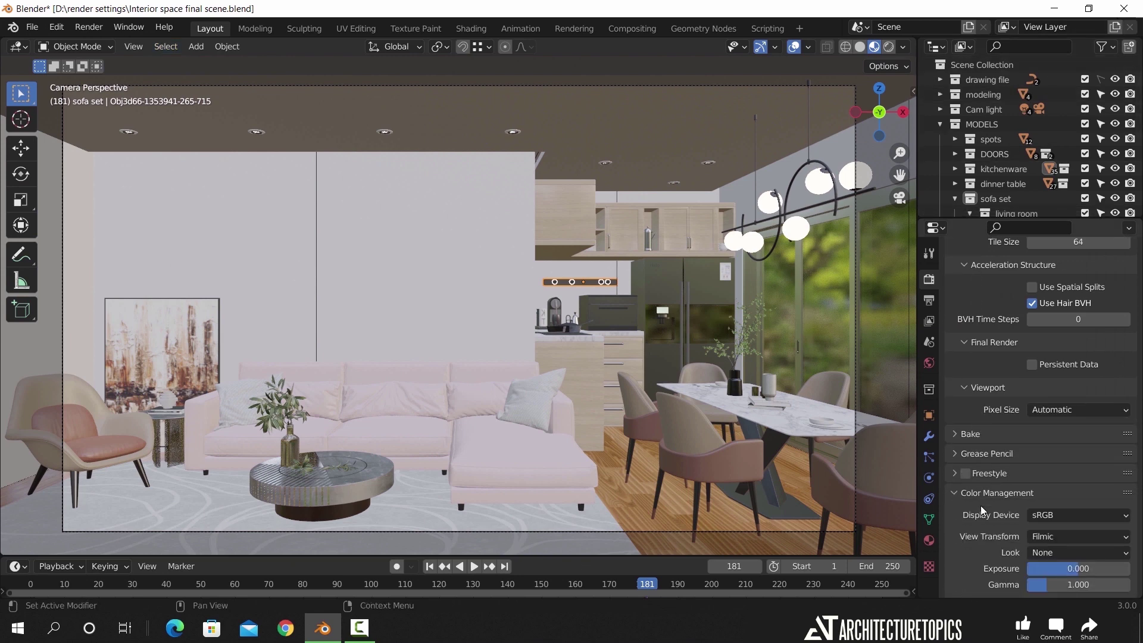
{"action": "scroll", "coordinate": [981, 506], "scroll_direction": "down", "scroll_amount": 1}
{"action": "left_click", "coordinate": [1055, 529]}
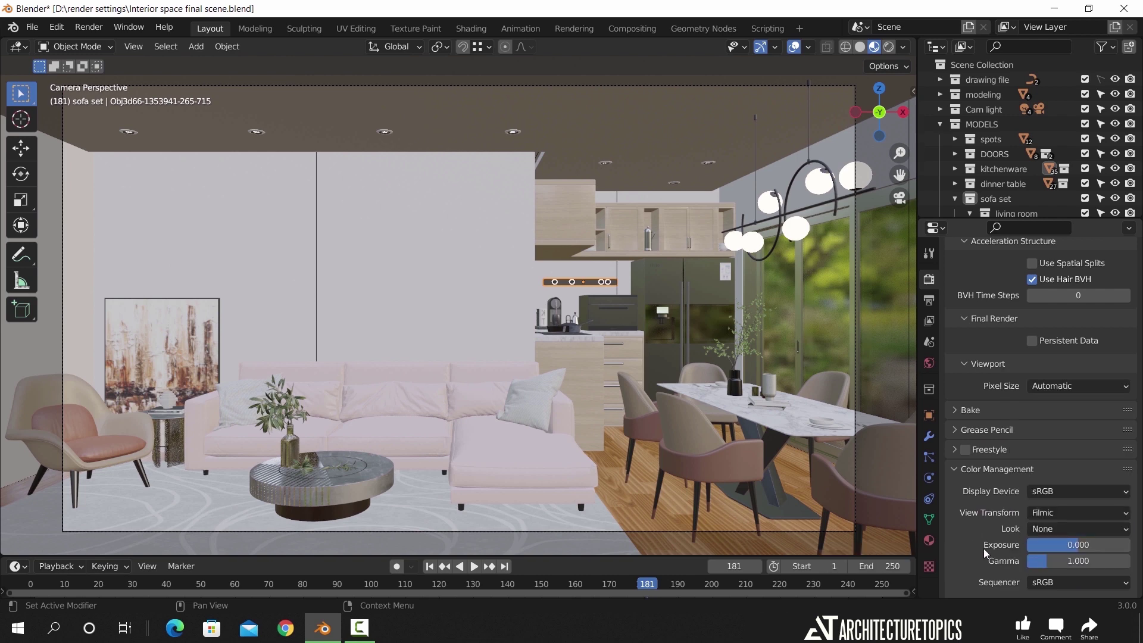
{"action": "left_click", "coordinate": [928, 302]}
Check the 1920×1080 resolution and Render Region option, then return to Render properties
{"action": "scroll", "coordinate": [975, 326], "scroll_direction": "up", "scroll_amount": 3}
{"action": "scroll", "coordinate": [976, 326], "scroll_direction": "up", "scroll_amount": 2}
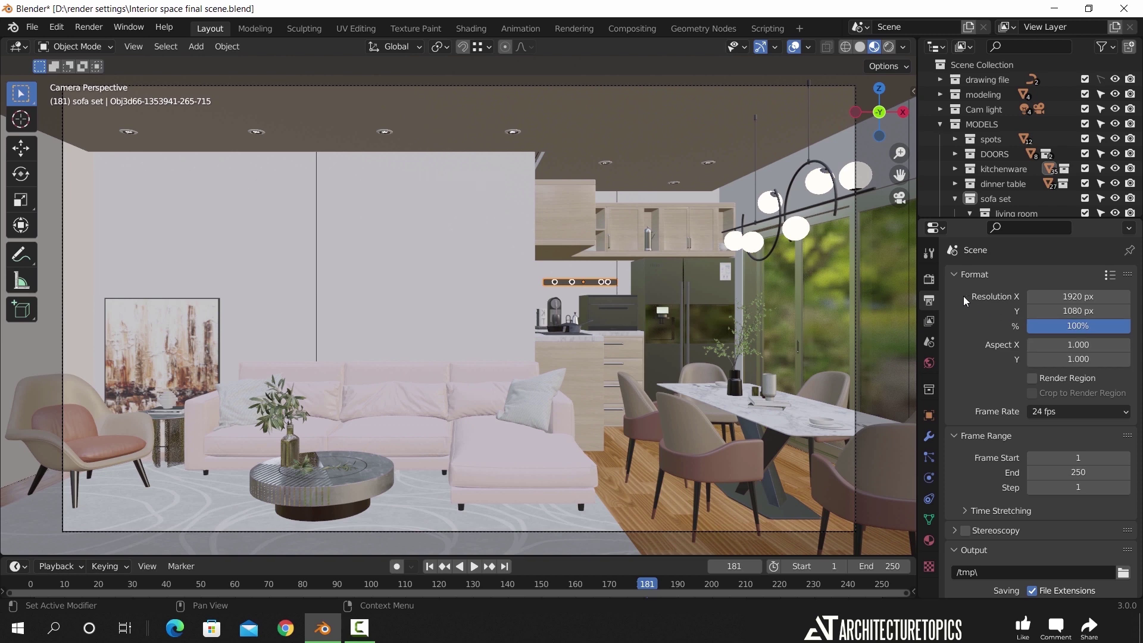
{"action": "left_click", "coordinate": [930, 279]}
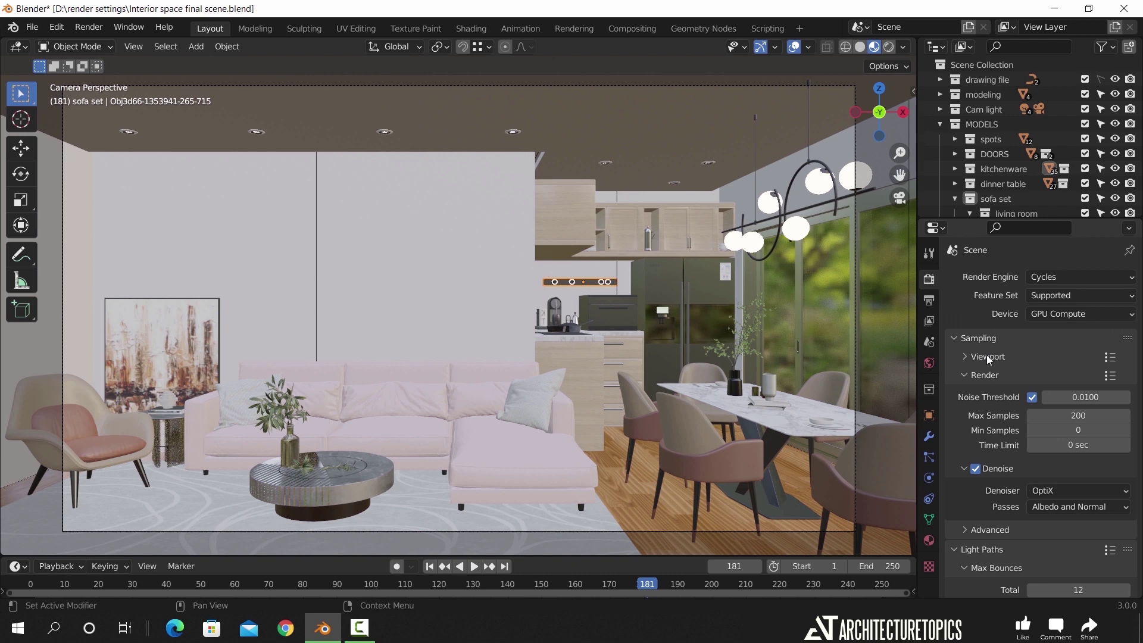
Set Cycles Max Samples to 800, then begin drawing a render region with Ctrl+B
{"action": "left_click", "coordinate": [1094, 416]}
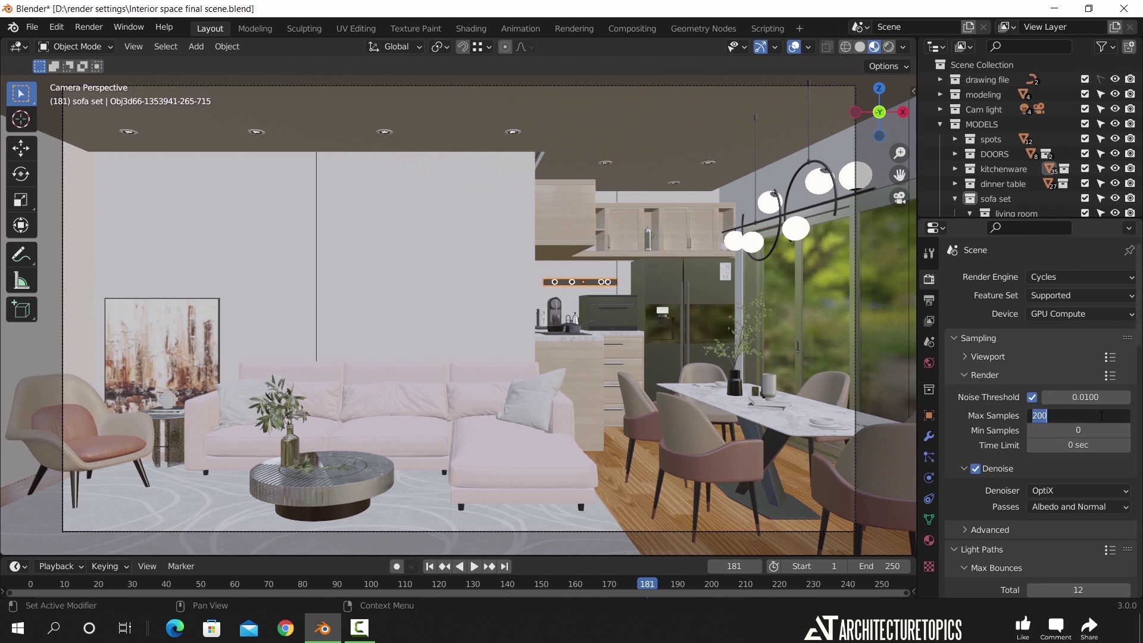
{"action": "type", "text": "800"}
{"action": "key", "text": "Return"}
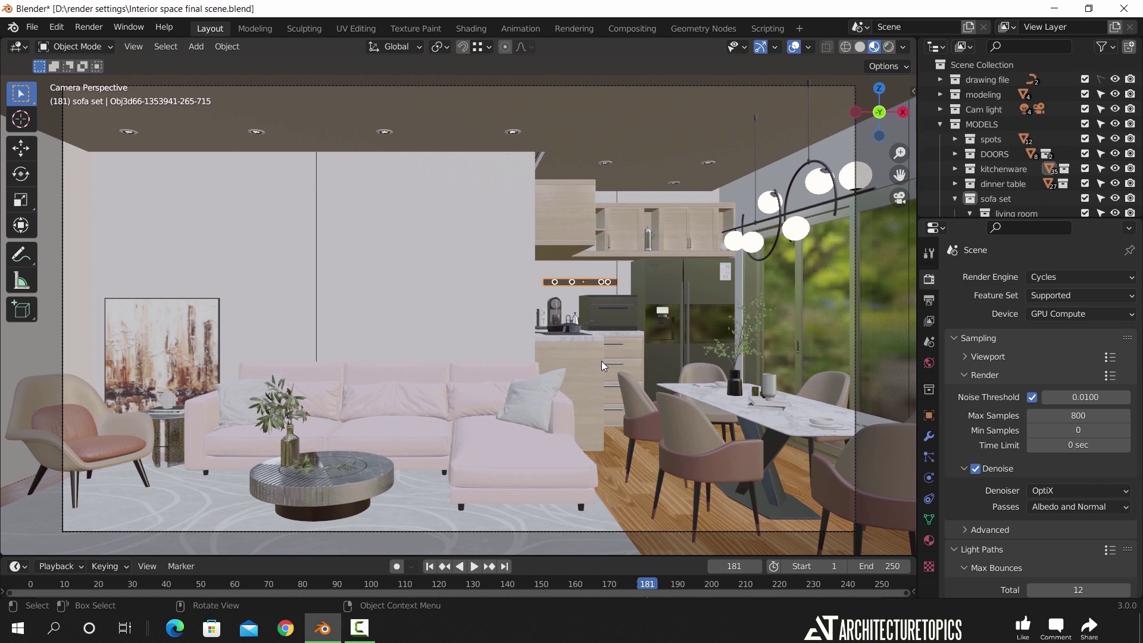
{"action": "key", "text": "ctrl+b"}
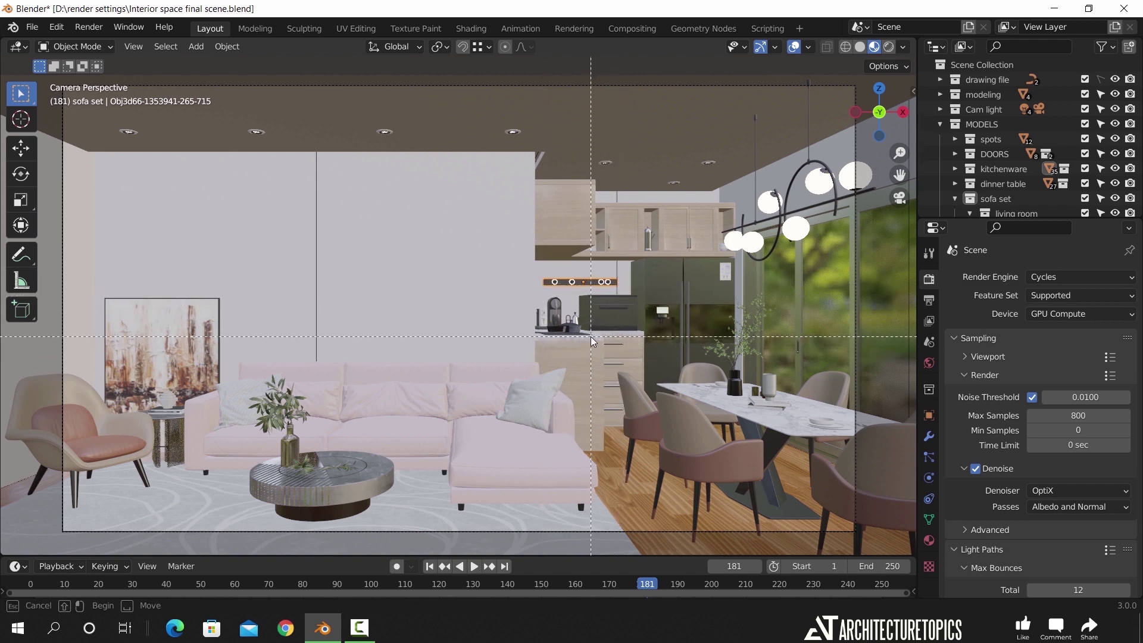
Render only a region around the counter's coffee machine, inspect the result, and close it
{"action": "left_click_drag", "start_coordinate": [542, 293], "coordinate": [588, 347]}
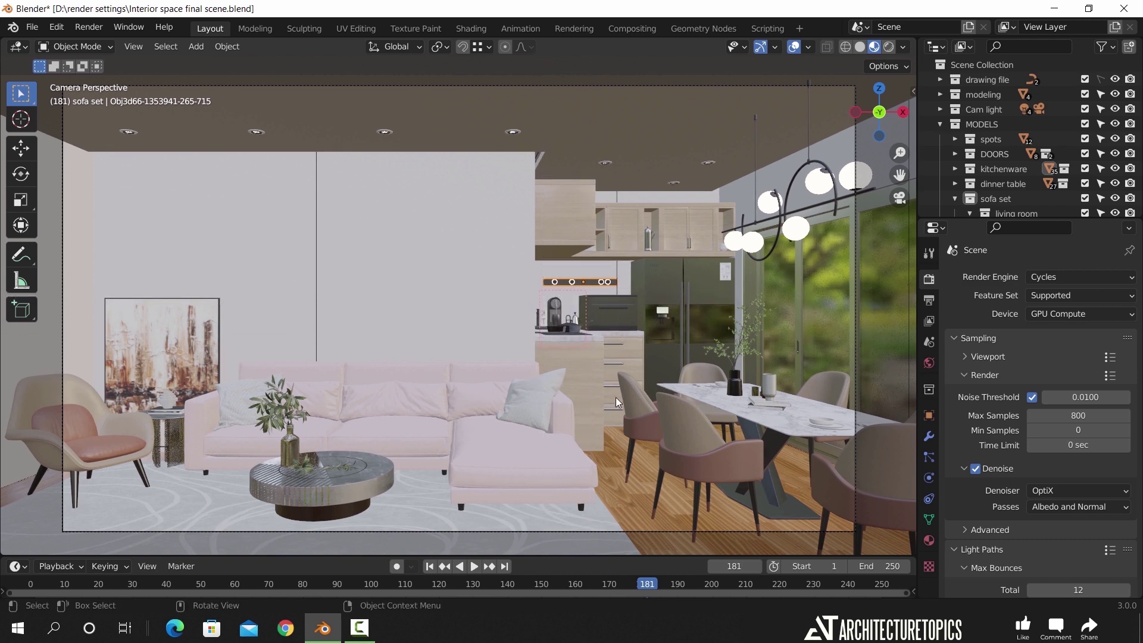
{"action": "left_click", "coordinate": [89, 26]}
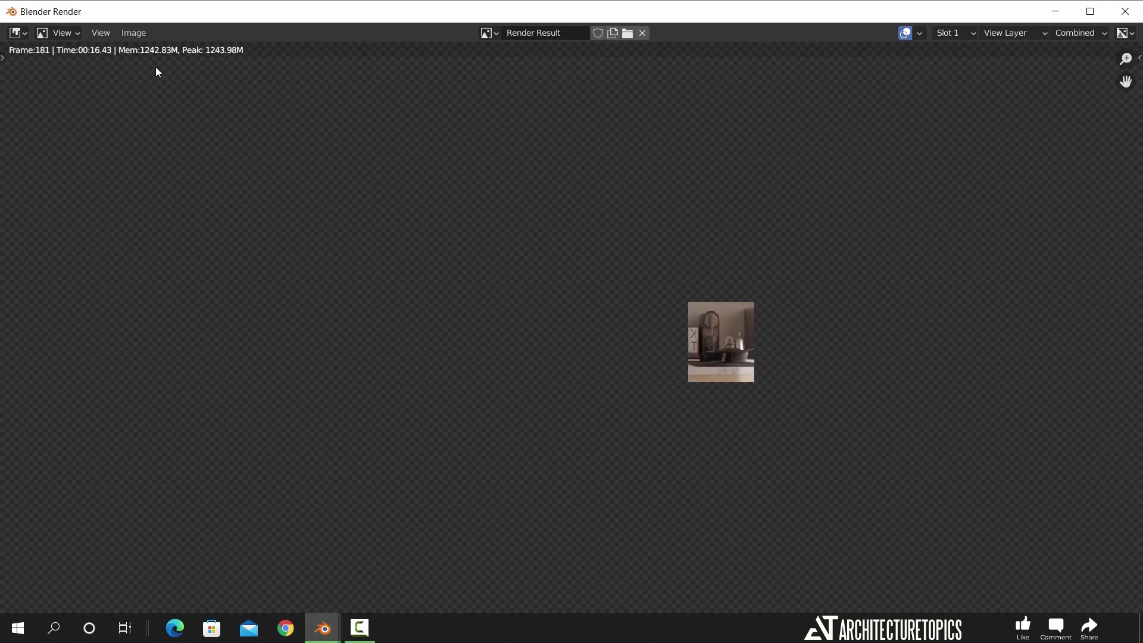
{"action": "scroll", "coordinate": [734, 370], "scroll_direction": "up", "scroll_amount": 5}
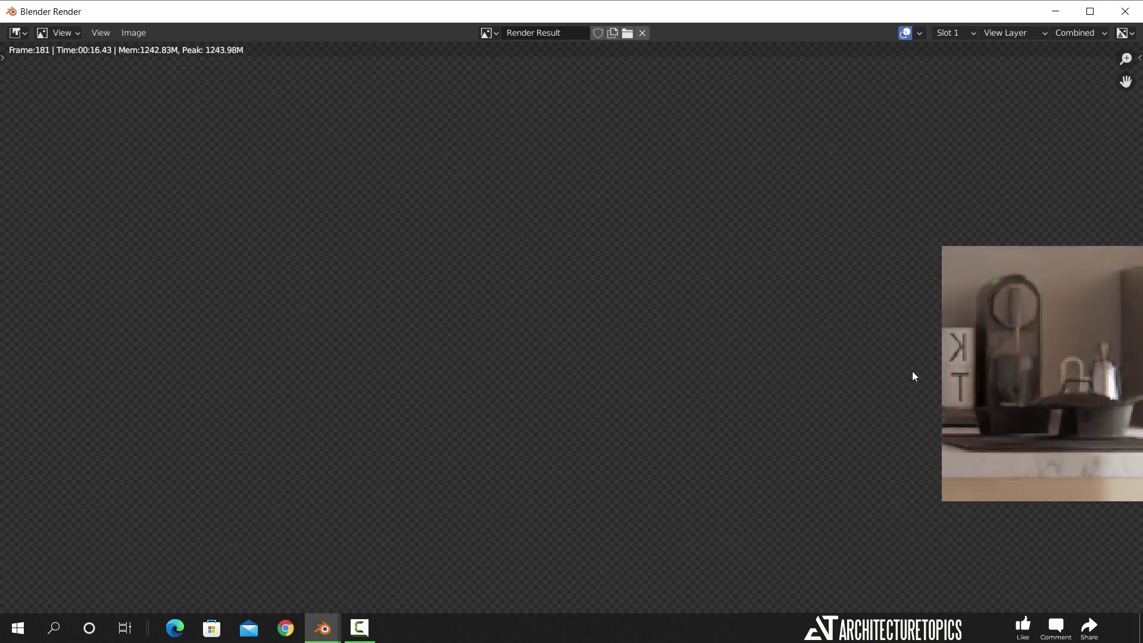
{"action": "middle_click_drag", "start_coordinate": [912, 371], "coordinate": [568, 377]}
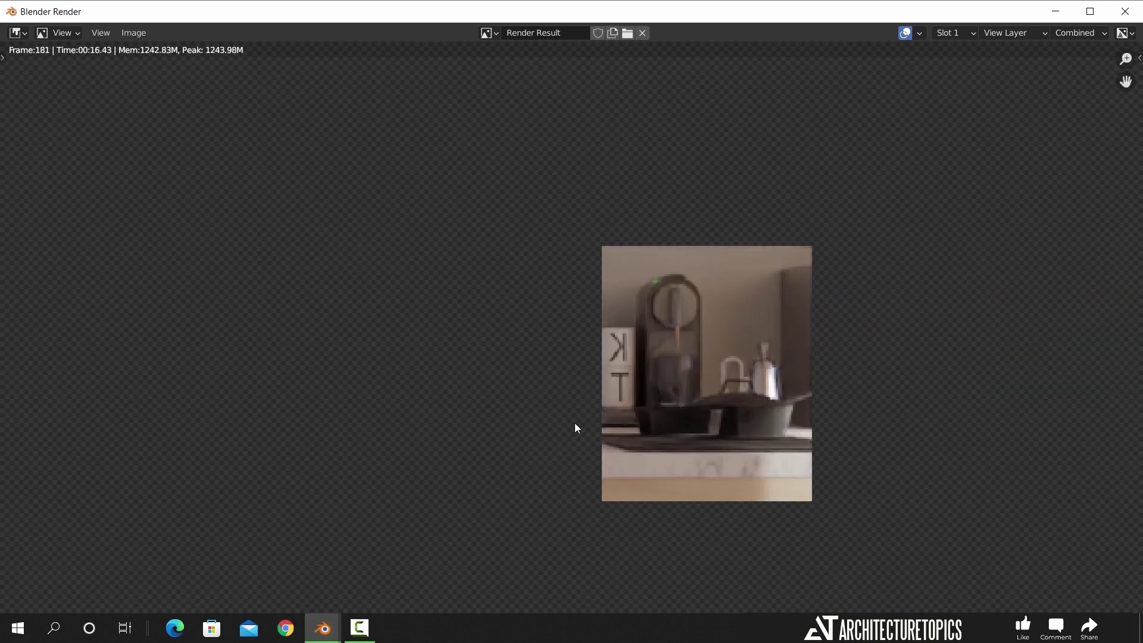
{"action": "left_click", "coordinate": [1125, 11]}
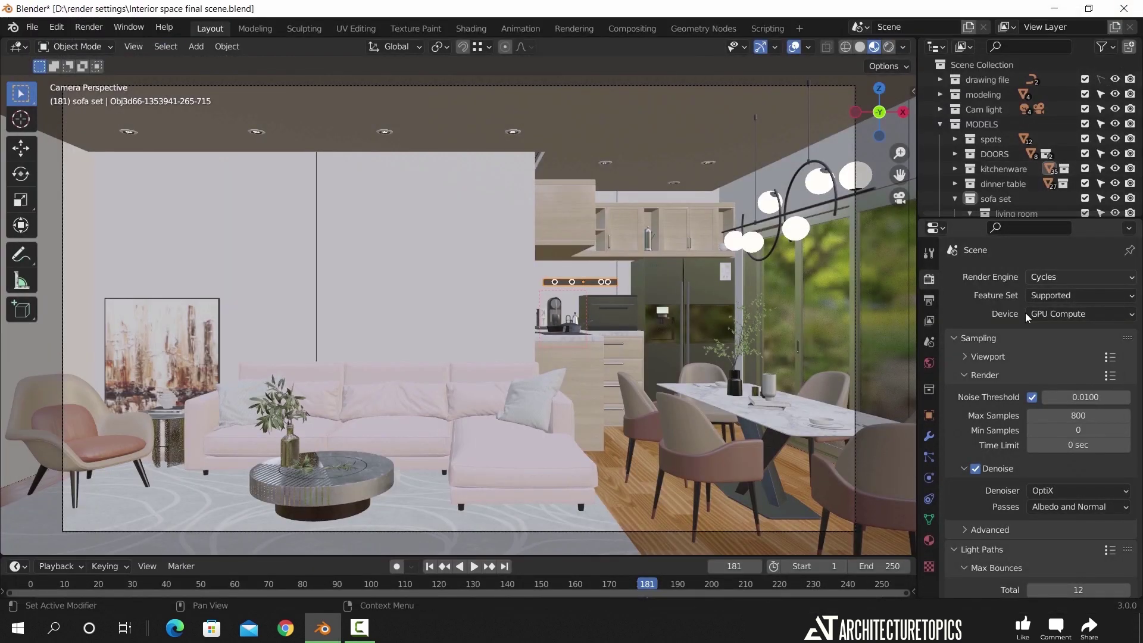
Set Max Samples to 6000 by entering 3000*2, and start a new region render
{"action": "left_click", "coordinate": [1095, 417]}
{"action": "type", "text": "3000"}
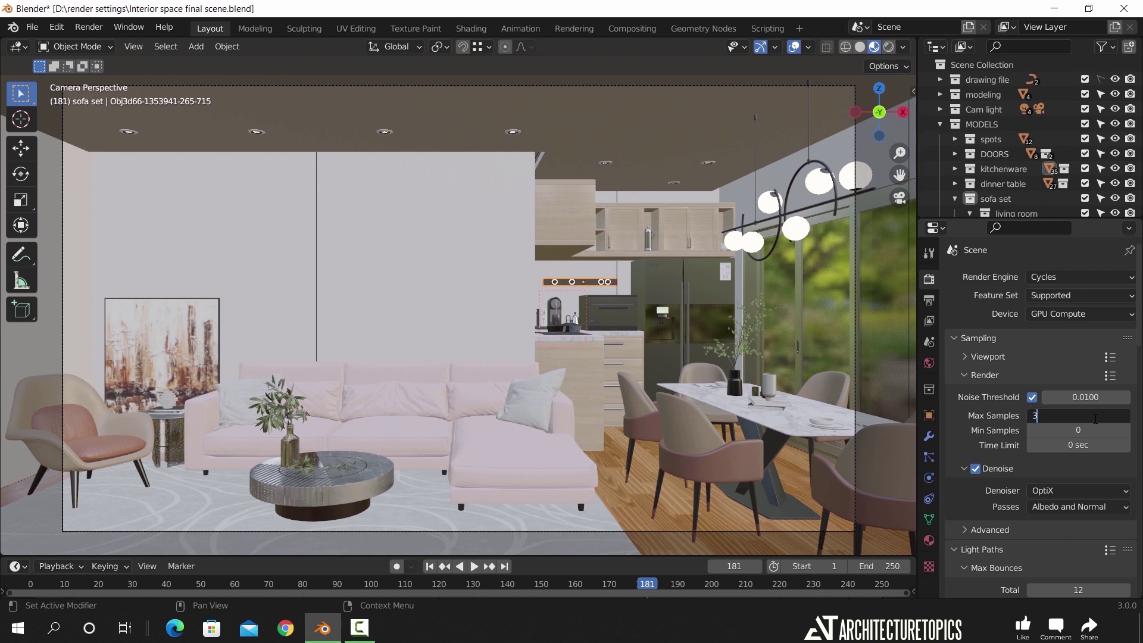
{"action": "key", "text": "Return"}
{"action": "left_click", "coordinate": [1098, 415]}
{"action": "left_click", "coordinate": [1089, 419]}
{"action": "type", "text": "*2"}
{"action": "key", "text": "Return"}
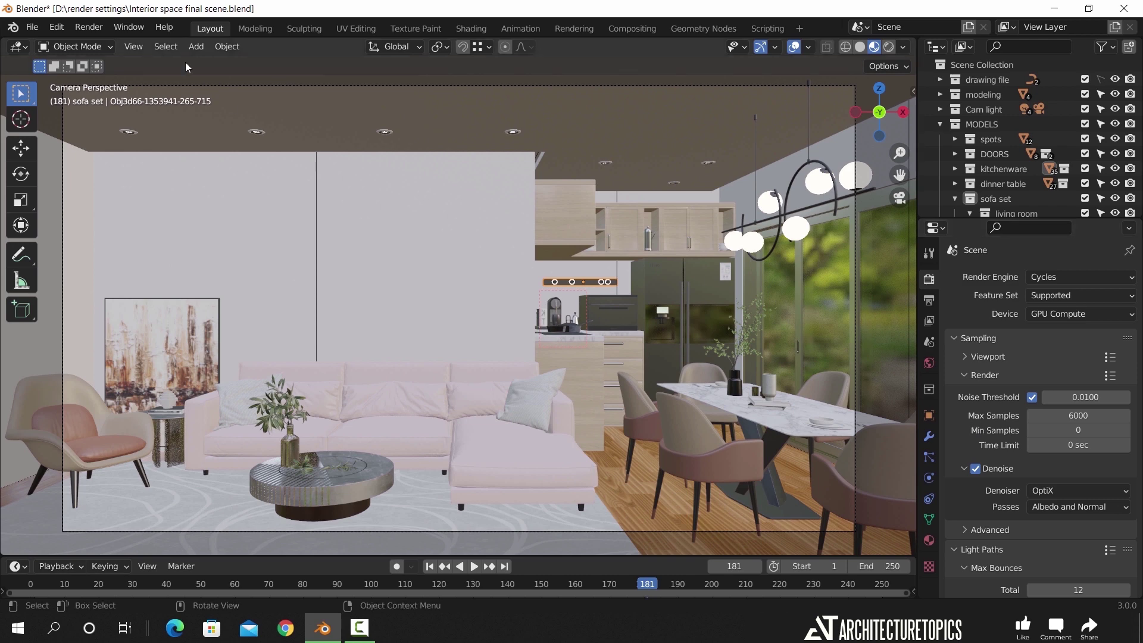
{"action": "left_click", "coordinate": [95, 29]}
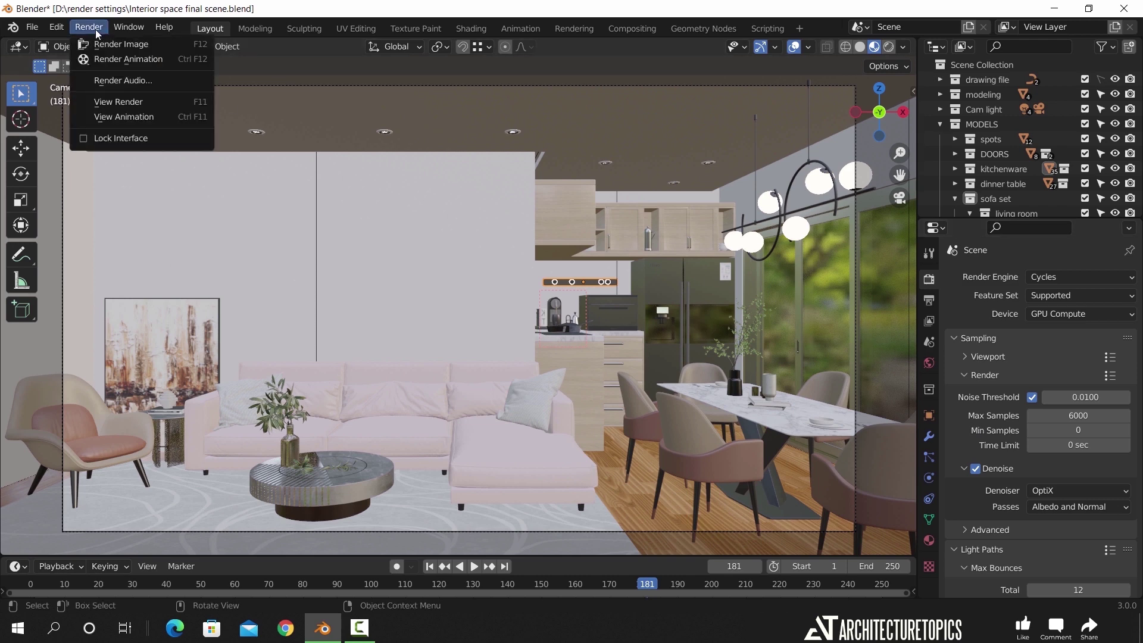
{"action": "left_click", "coordinate": [170, 48]}
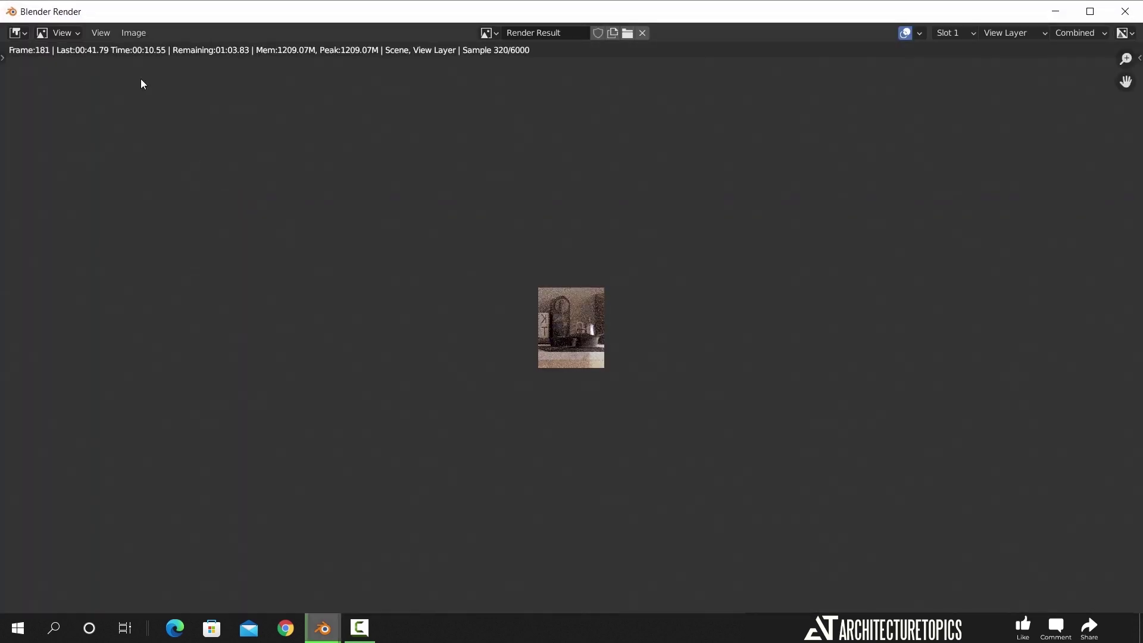